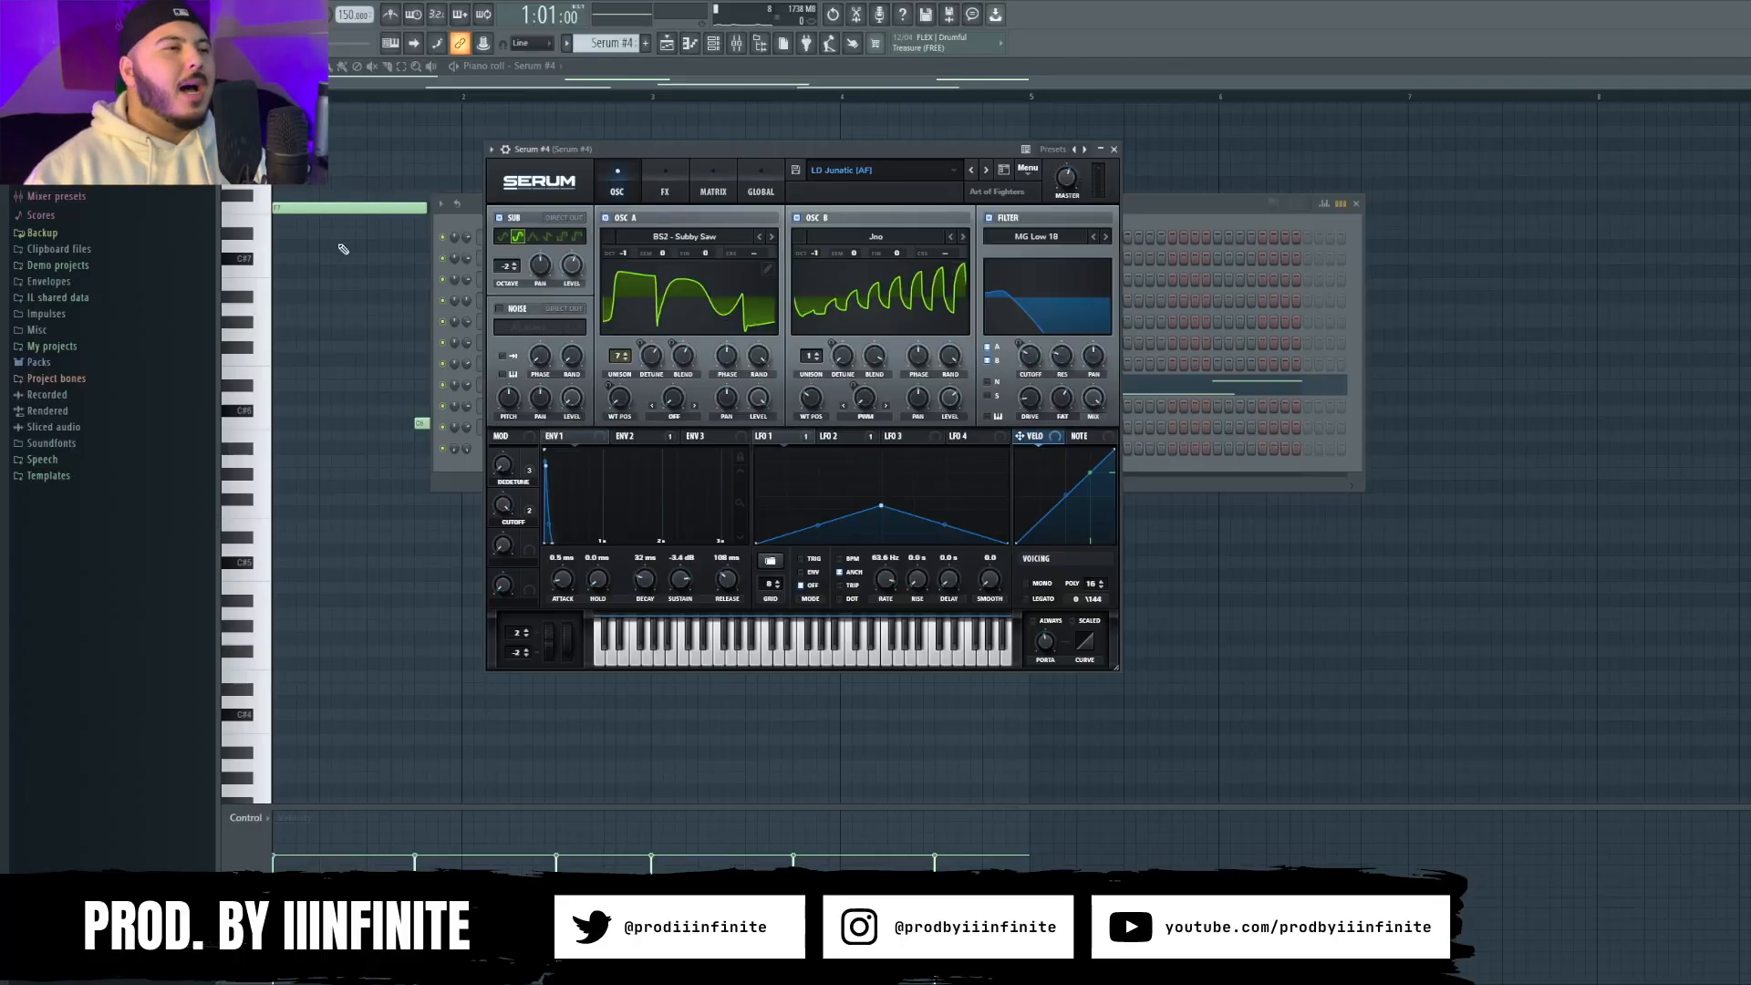
Close the Serum #4 synth window and play its melody notes in the piano roll
click(383, 174)
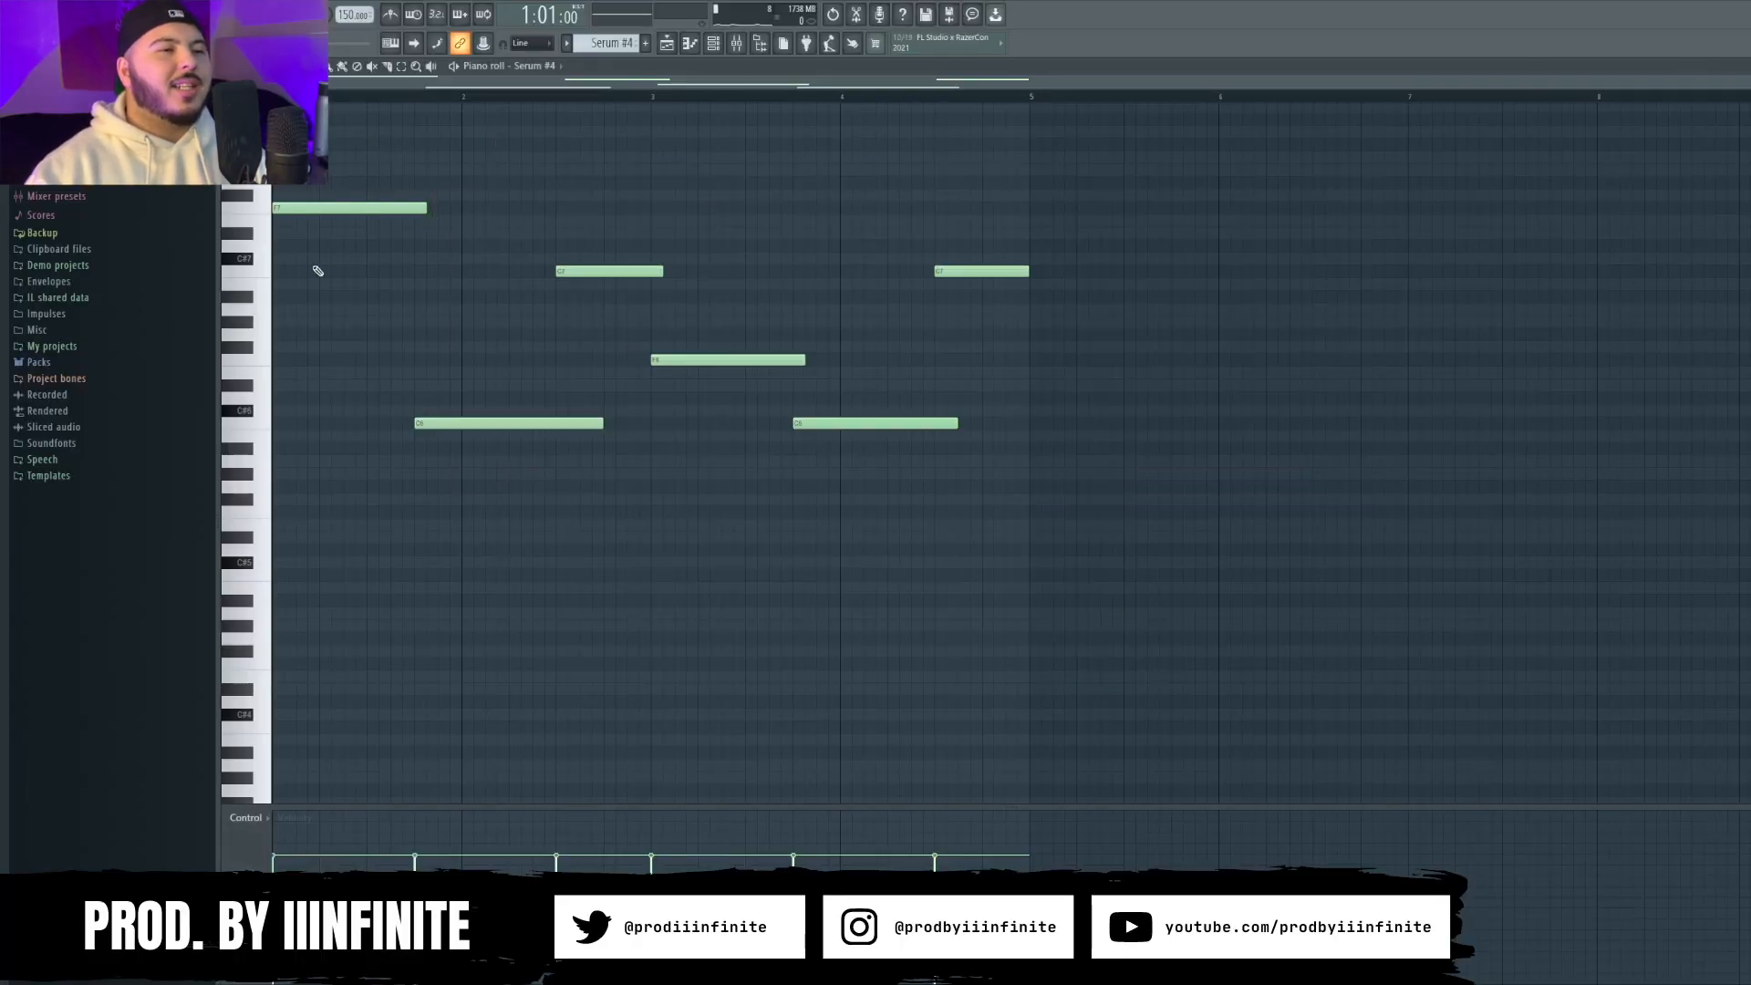
key(space)
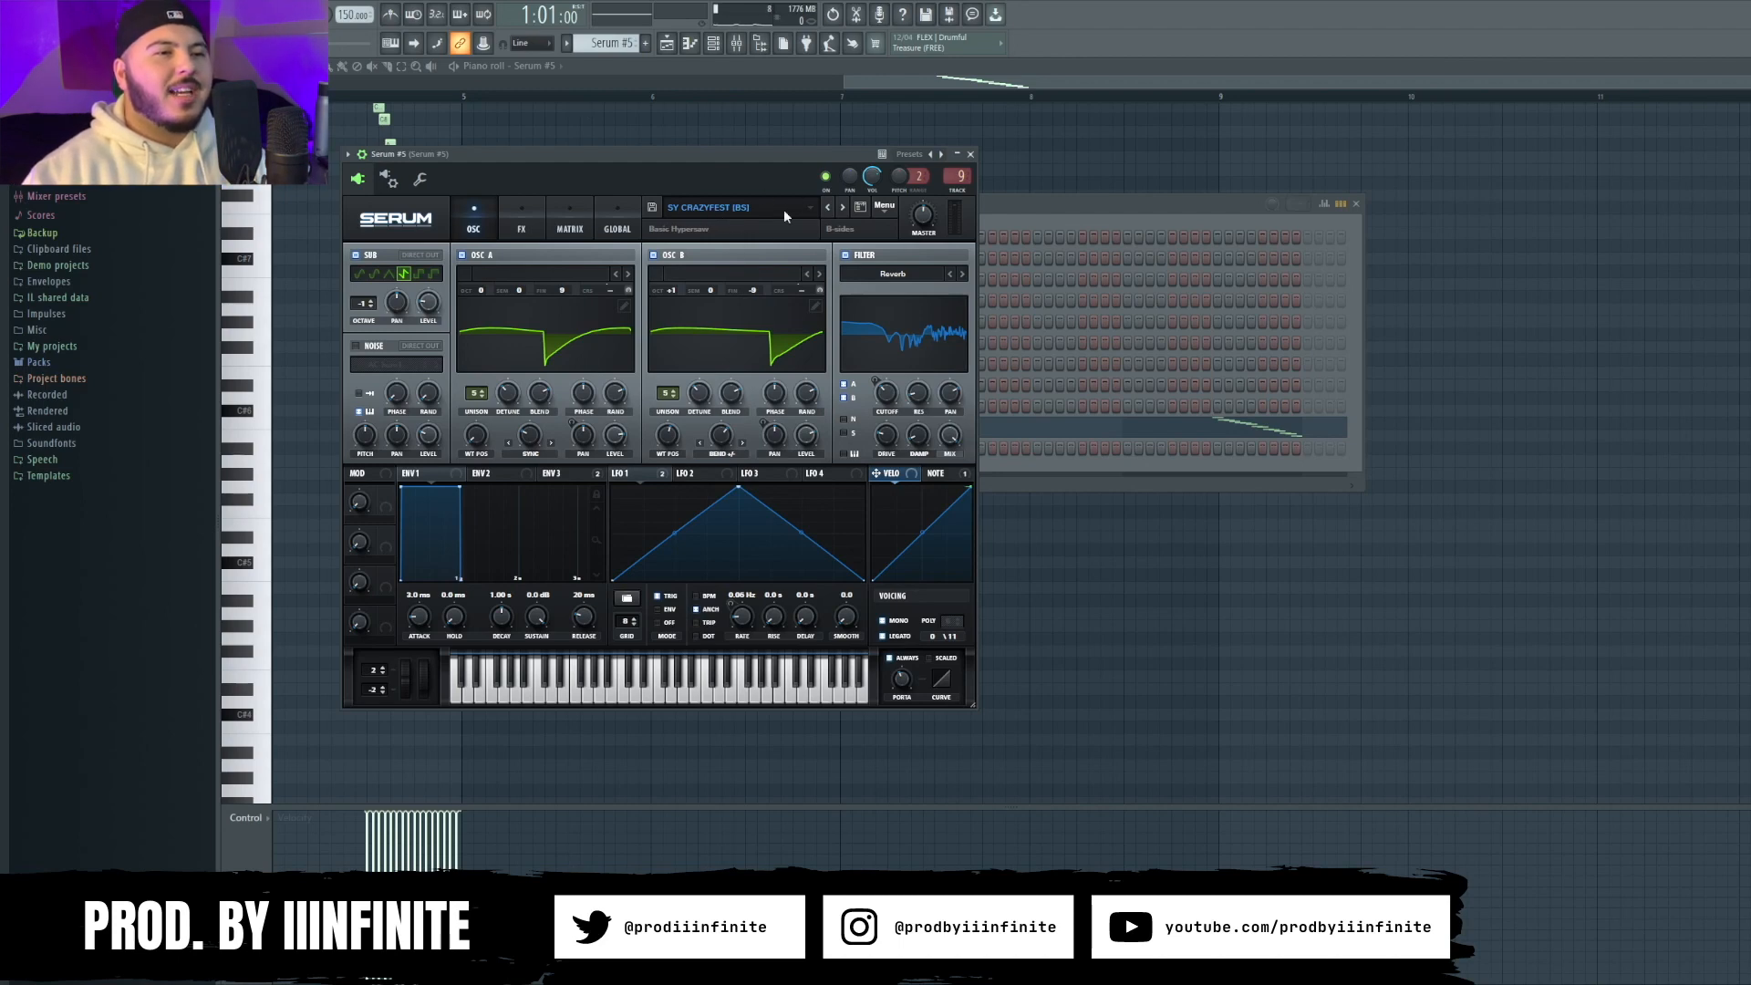
Review the descending Serum #5 notes and inspect the ValhallaSupermassive effect on that sound's mixer track
click(970, 154)
key(F6)
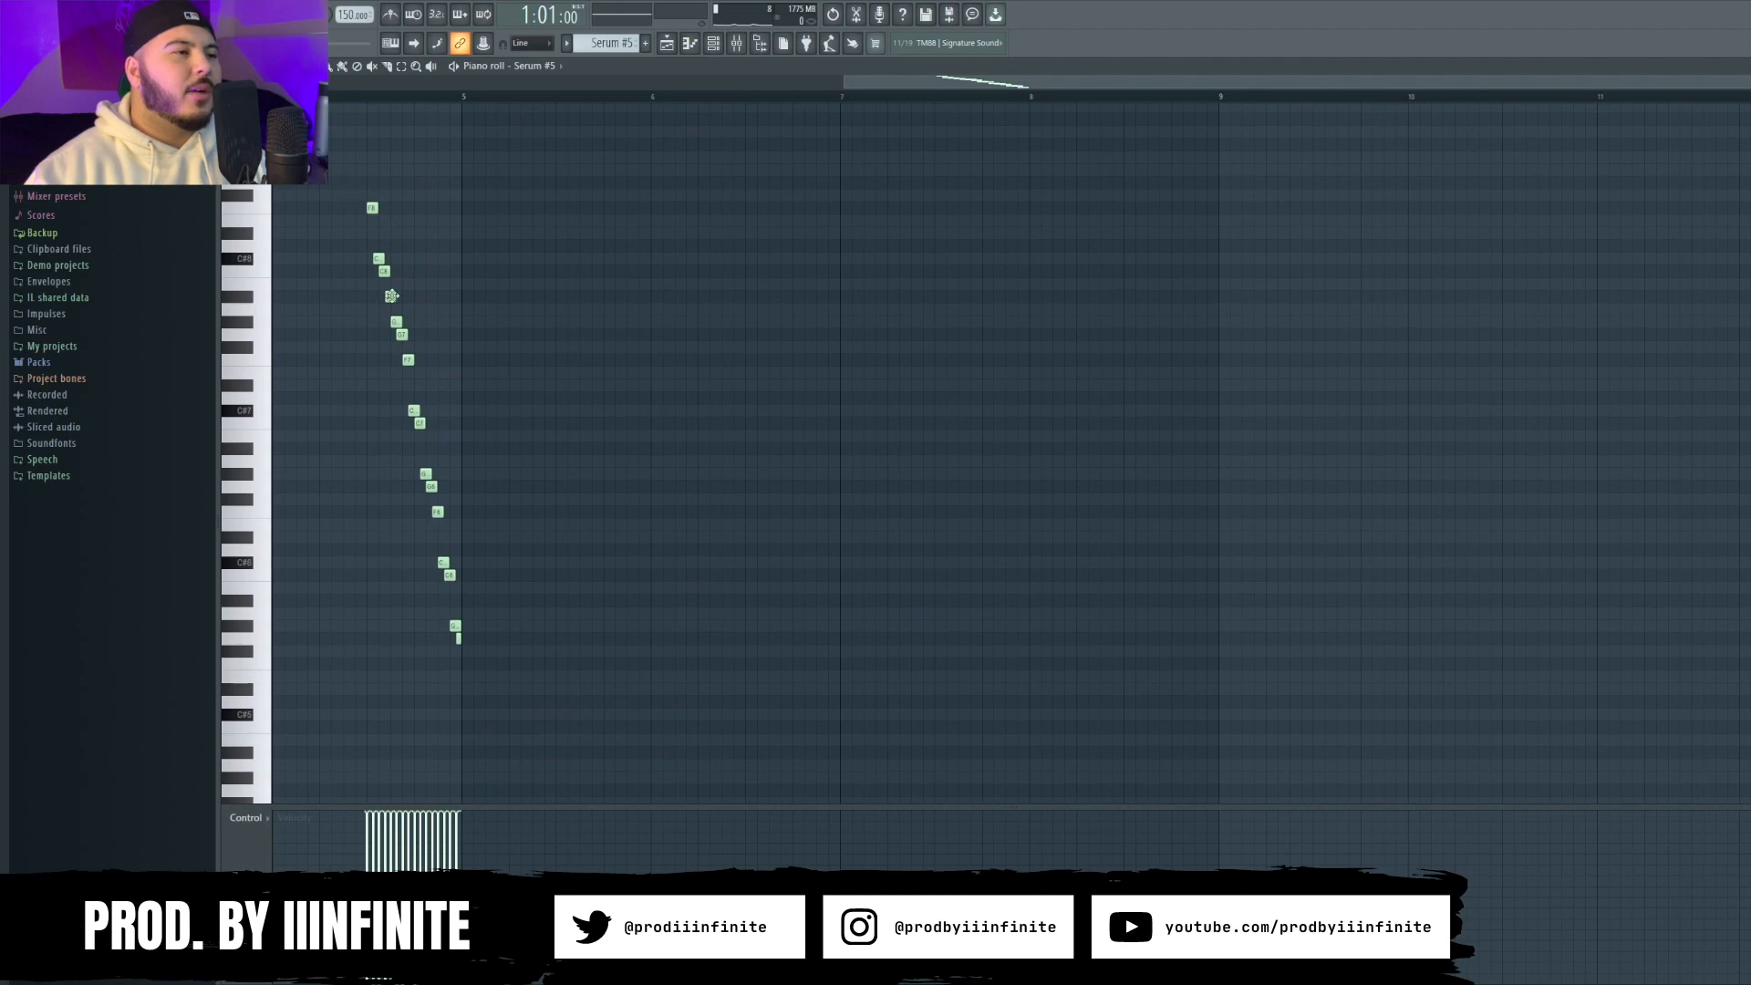
key(F9)
drag(1052, 230, 1158, 179)
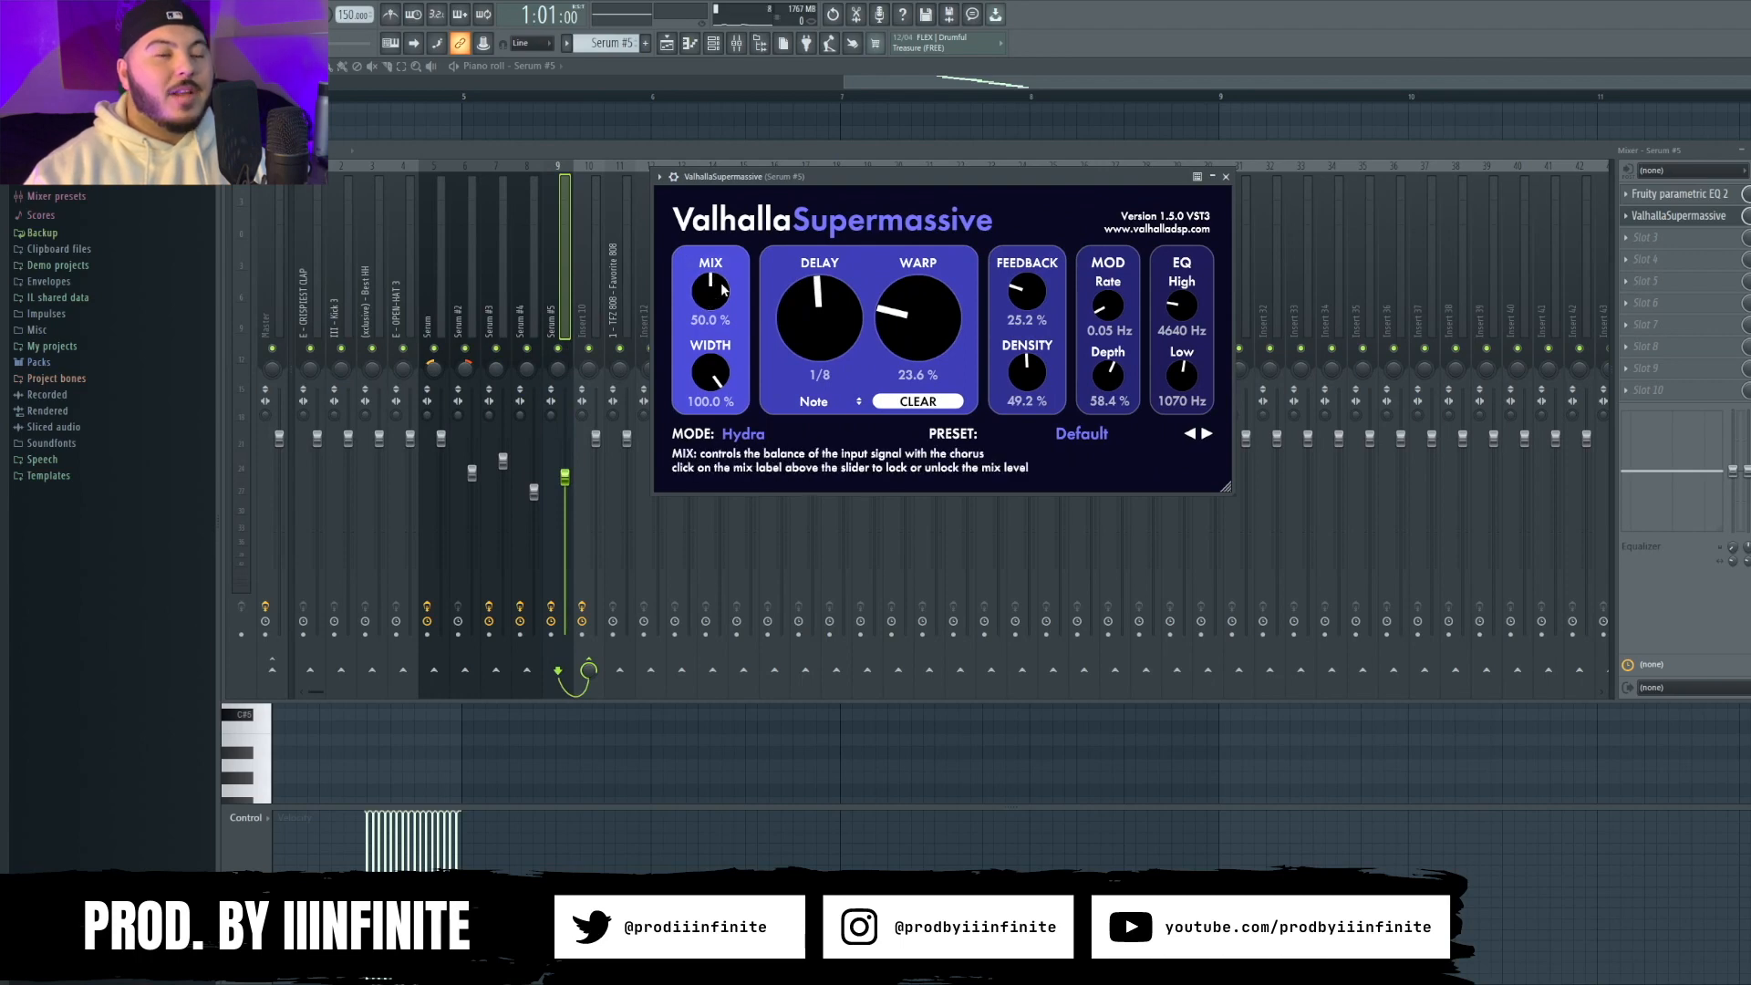
click(1220, 177)
click(1221, 177)
key(F9)
Play back the descending Serum #5 run in the piano roll
scroll(518, 82, left, 3)
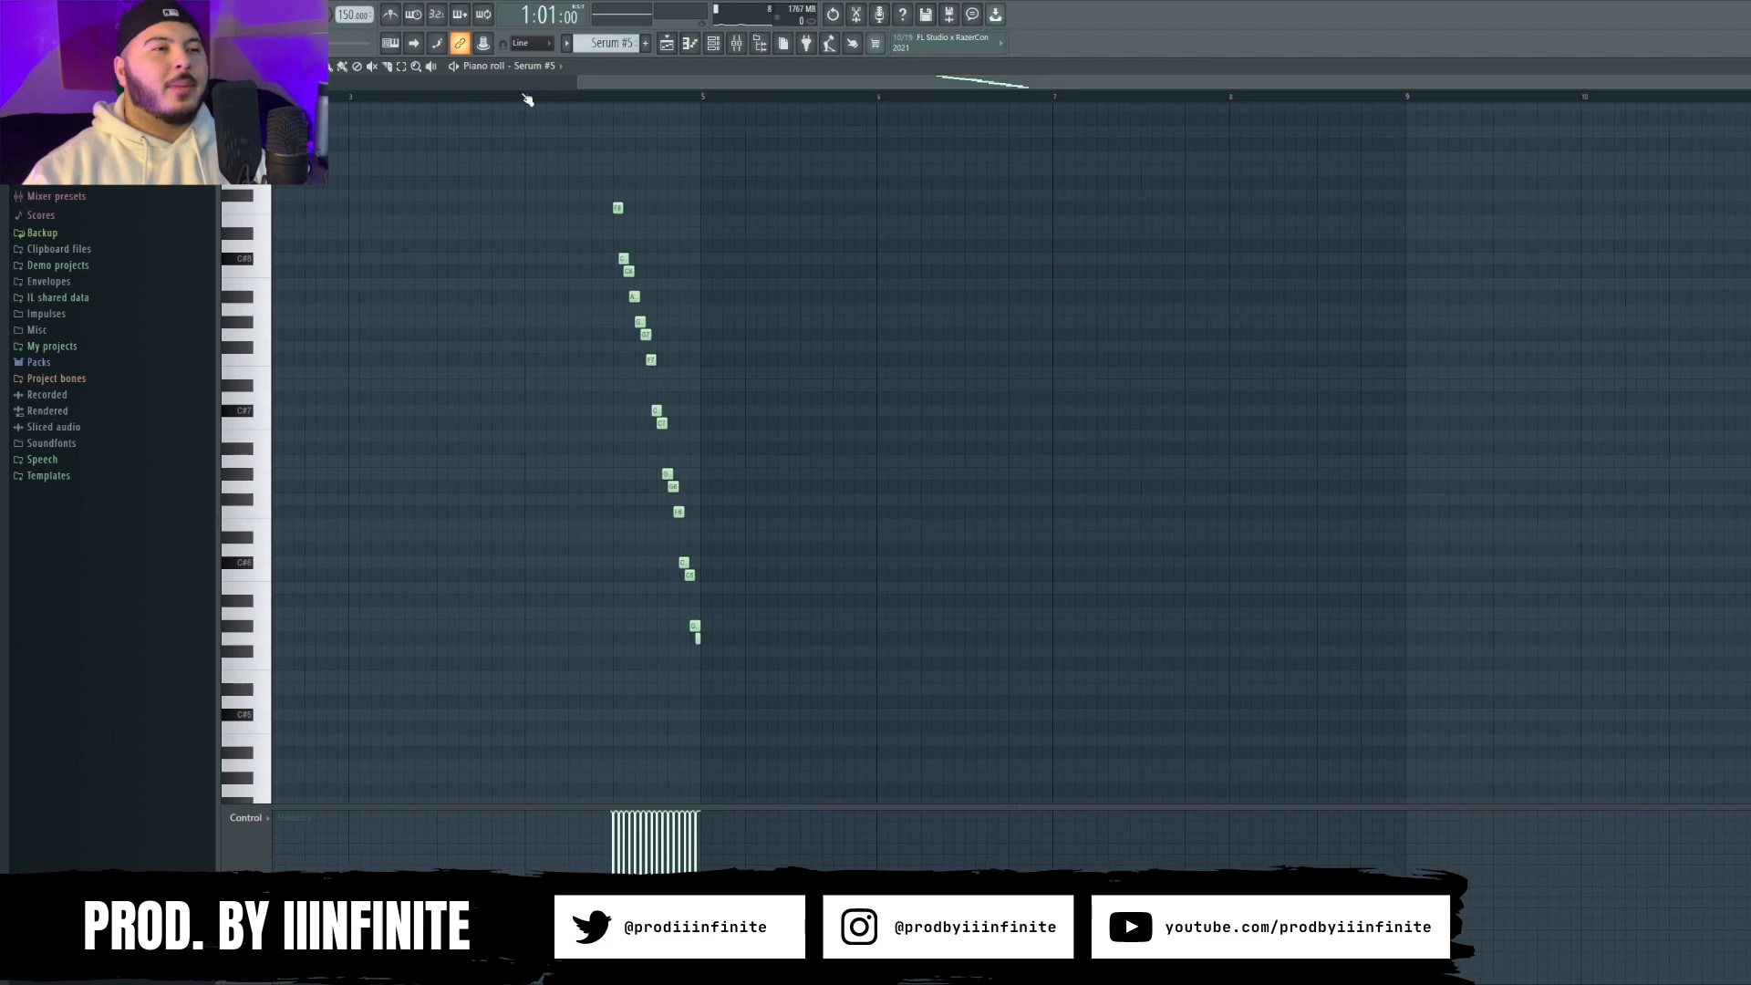
key(space)
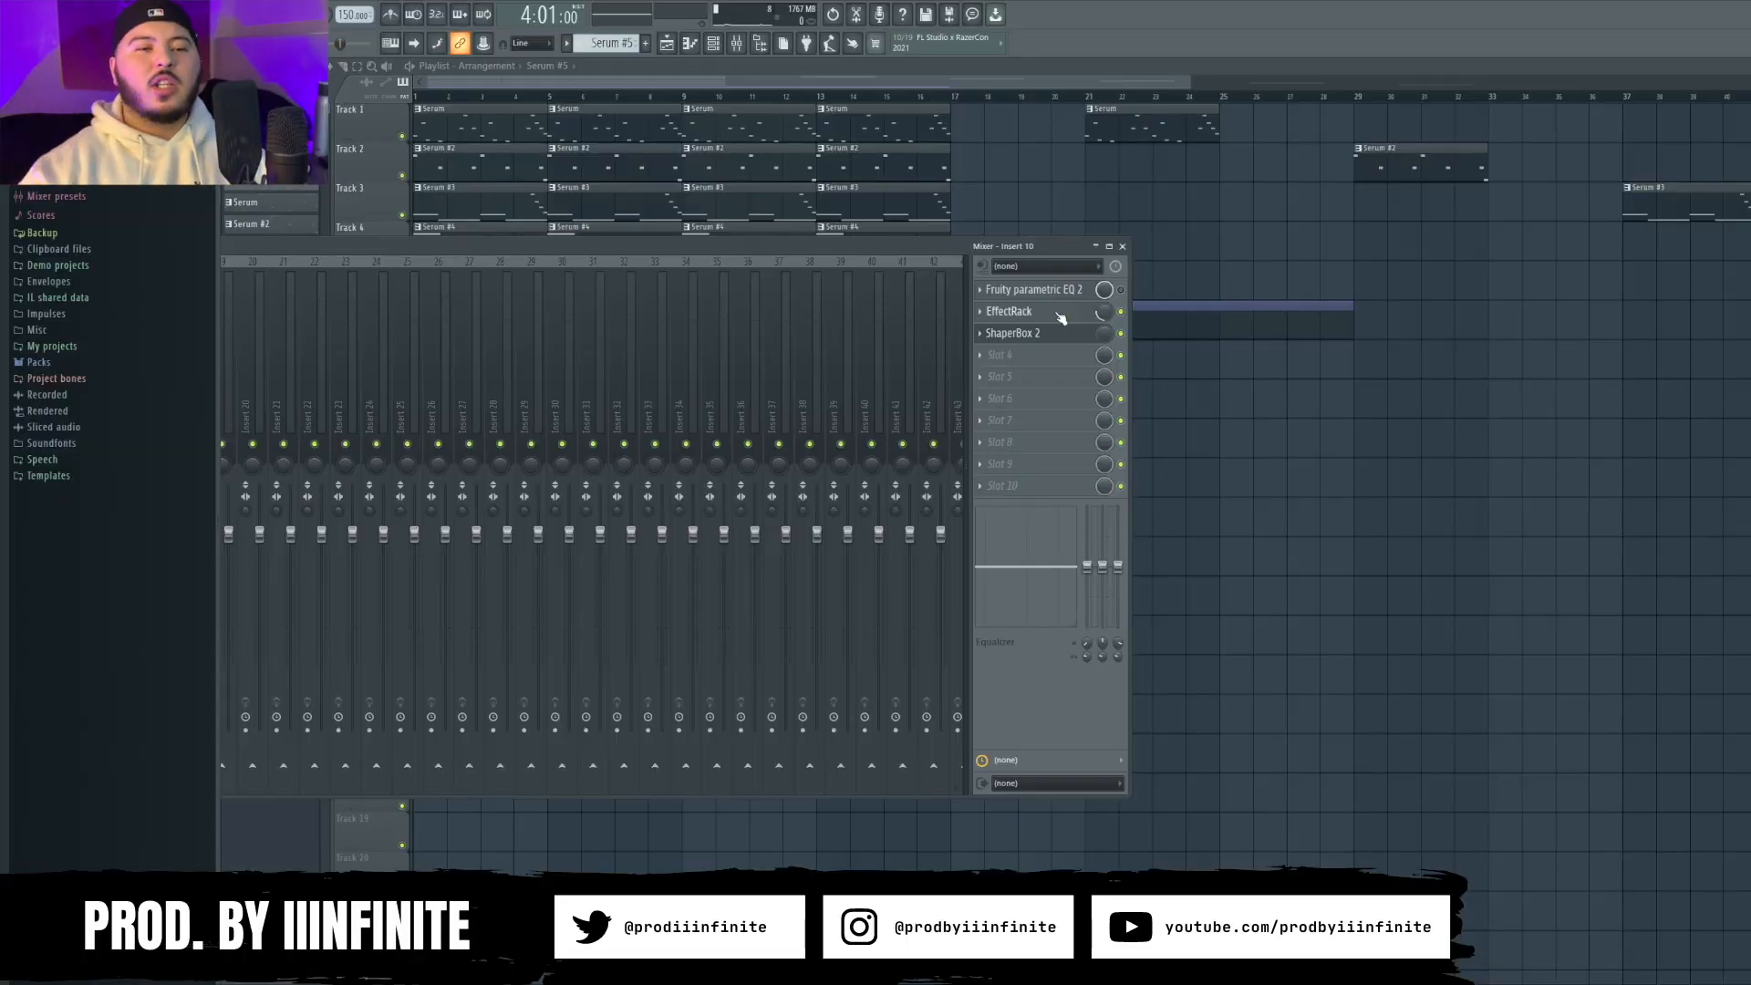
Inspect the EffectRack on mixer Insert 10 and browse its POTILLO SYNTHESIS VOL 1 presets without changing the loaded one
click(1061, 314)
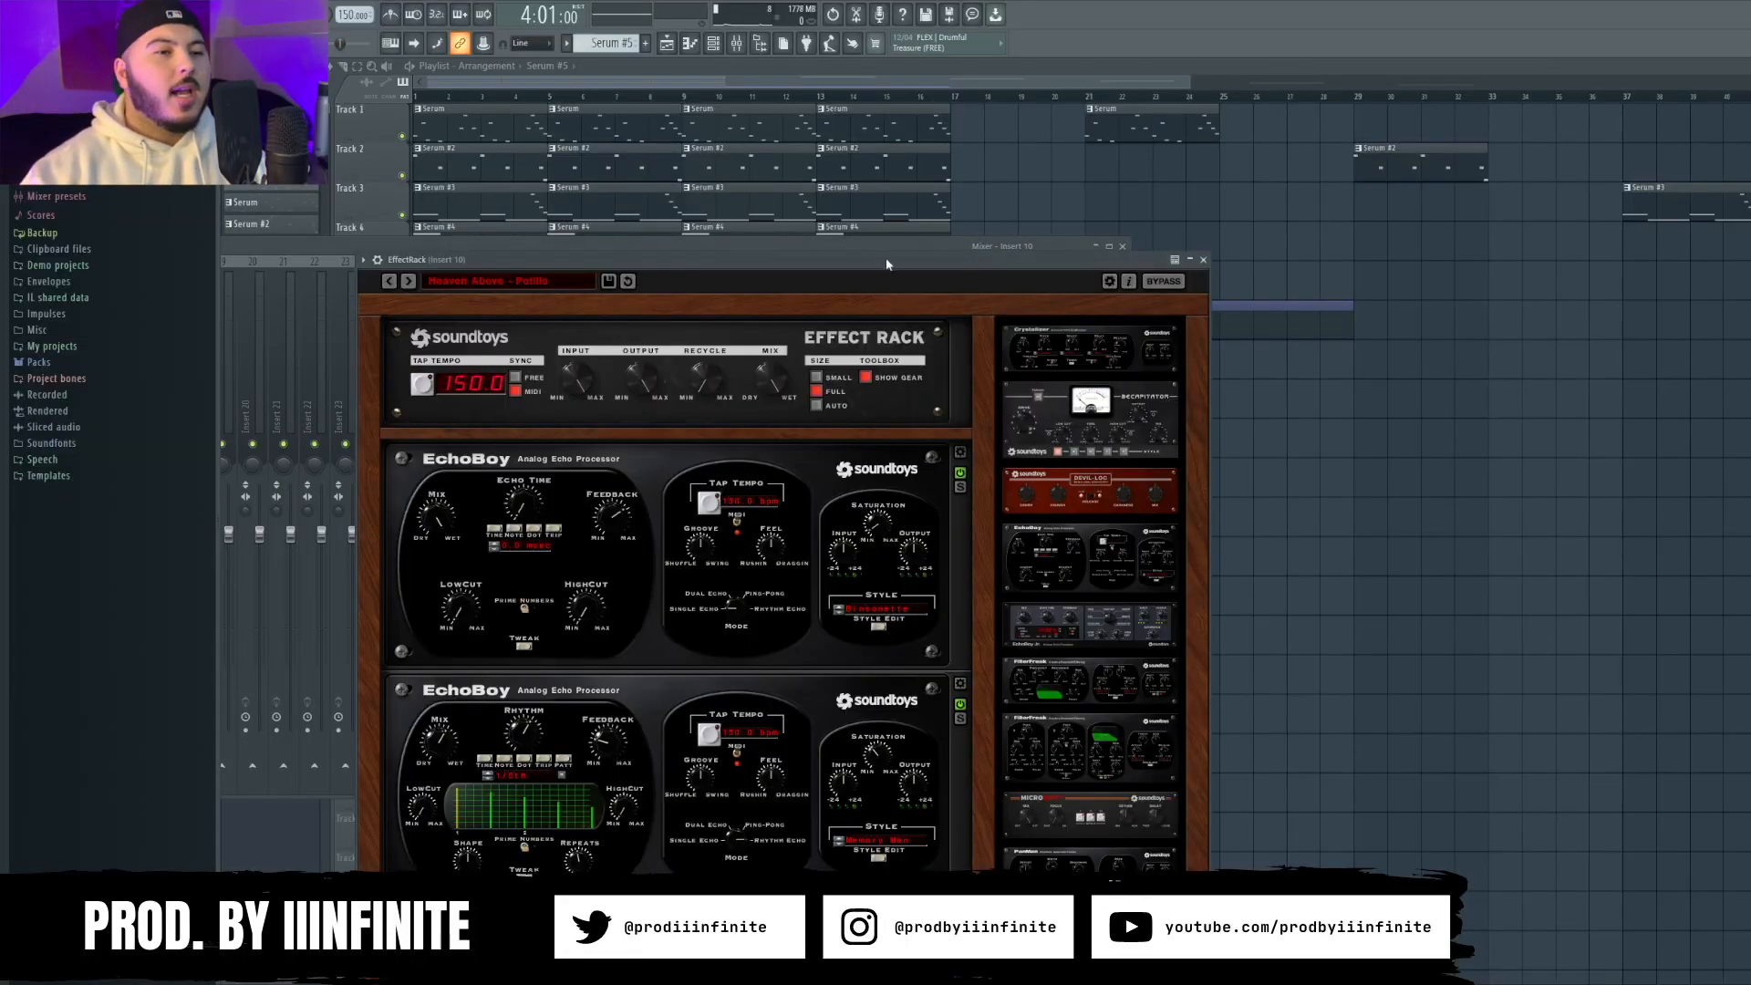
drag(886, 265, 1184, 239)
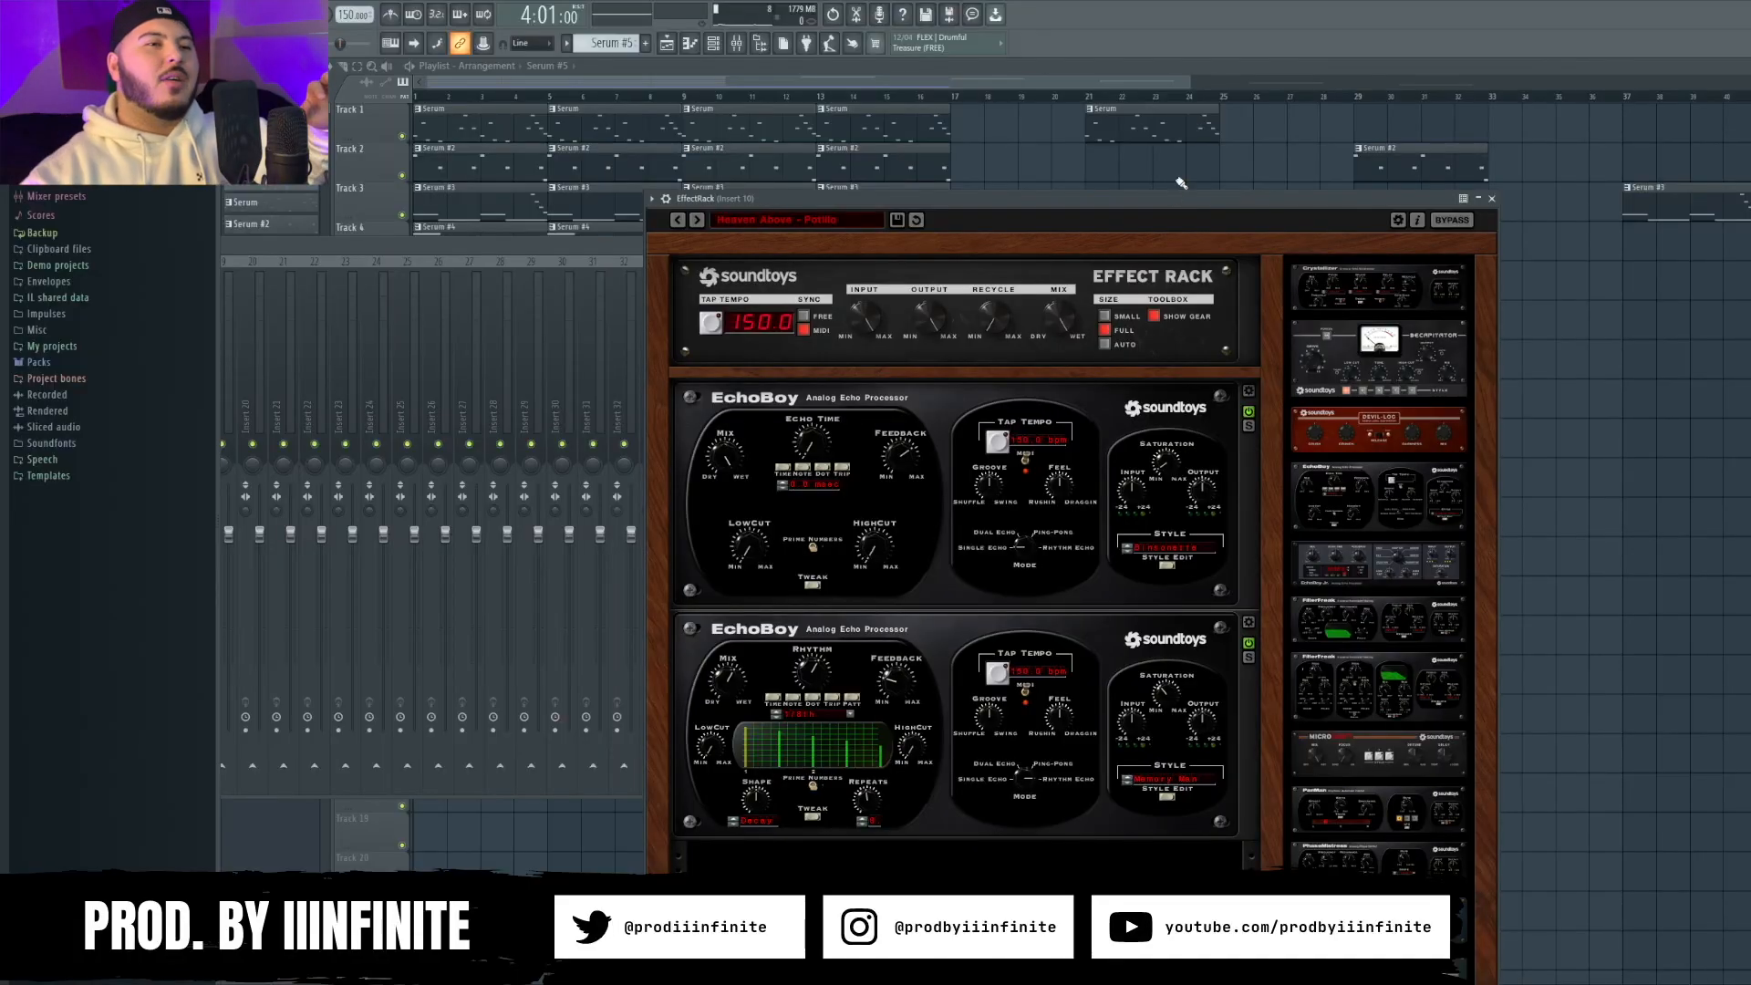
click(825, 222)
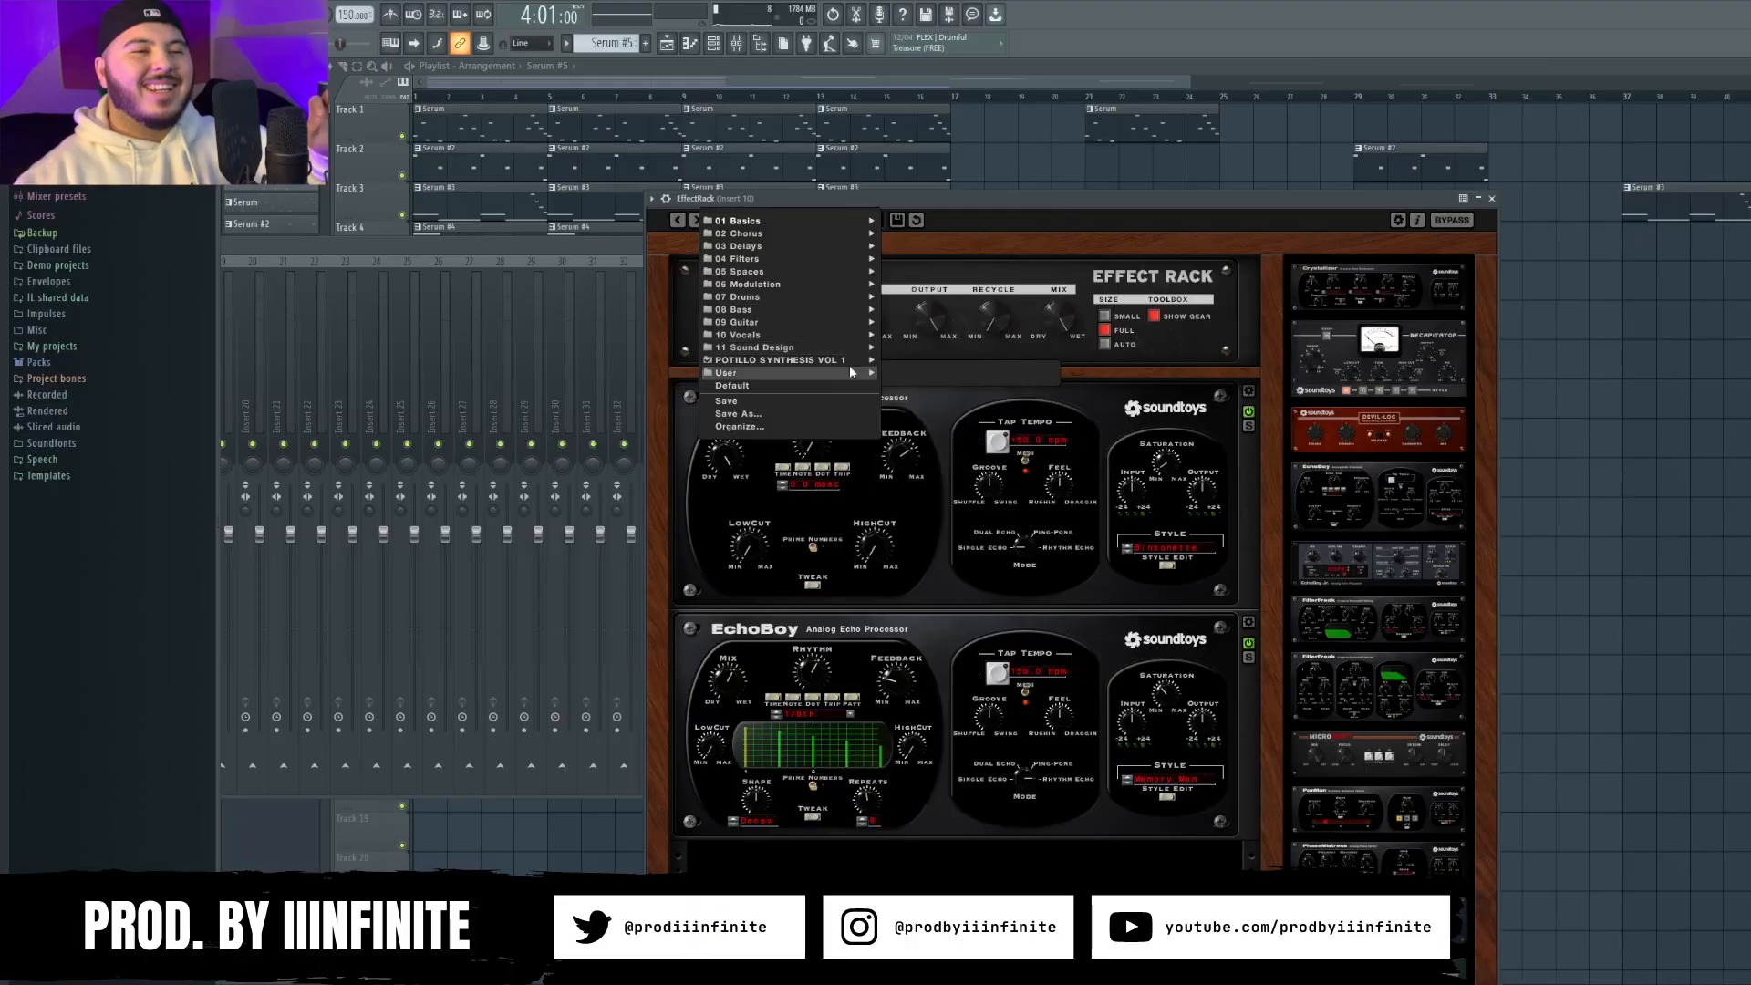
mouse_move(753, 354)
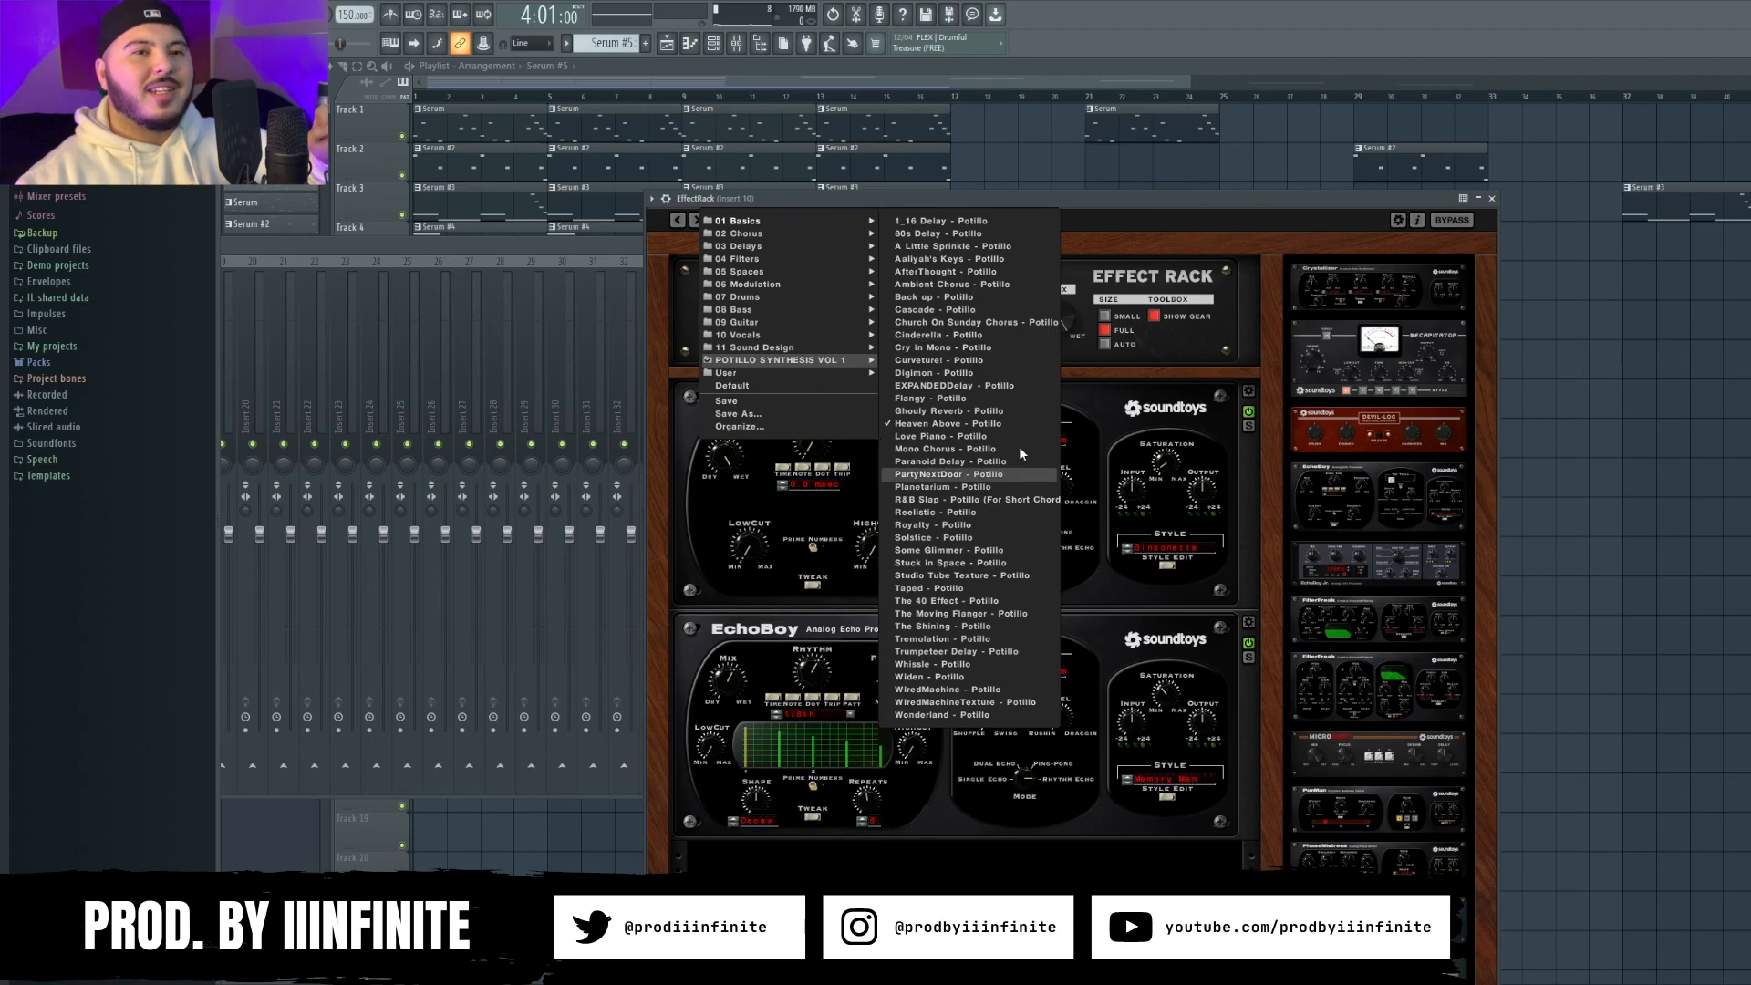
click(1098, 221)
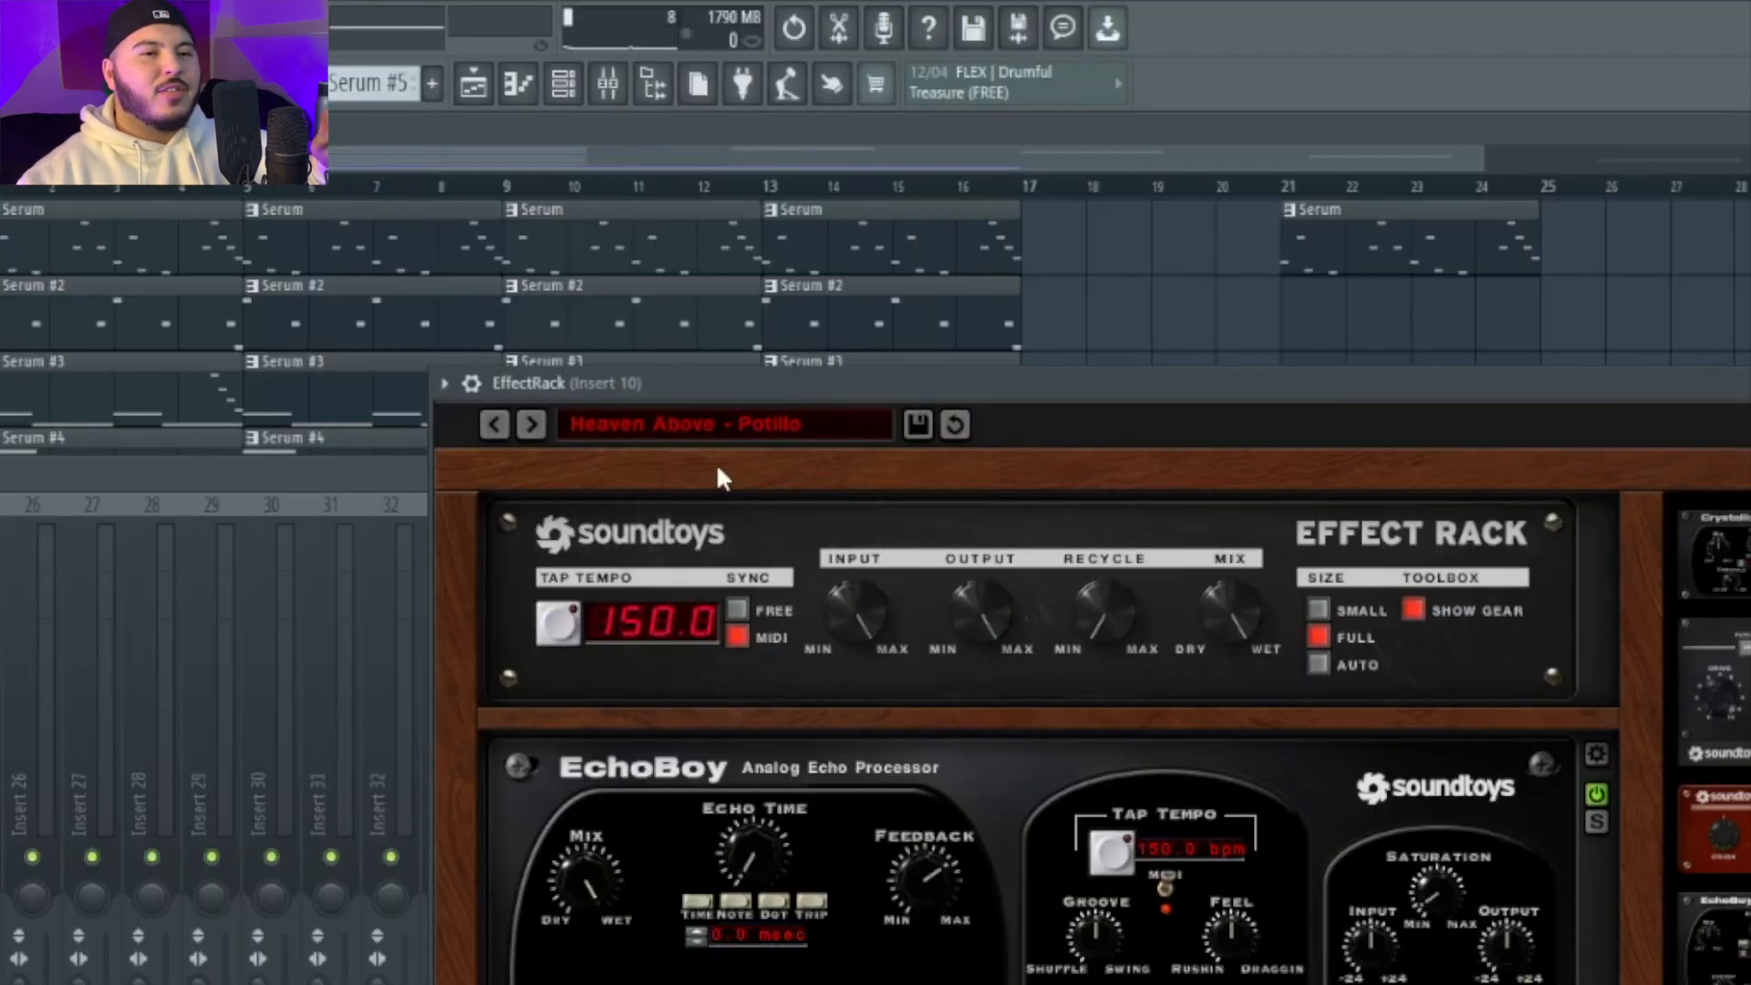
drag(1722, 383, 803, 376)
click(1005, 193)
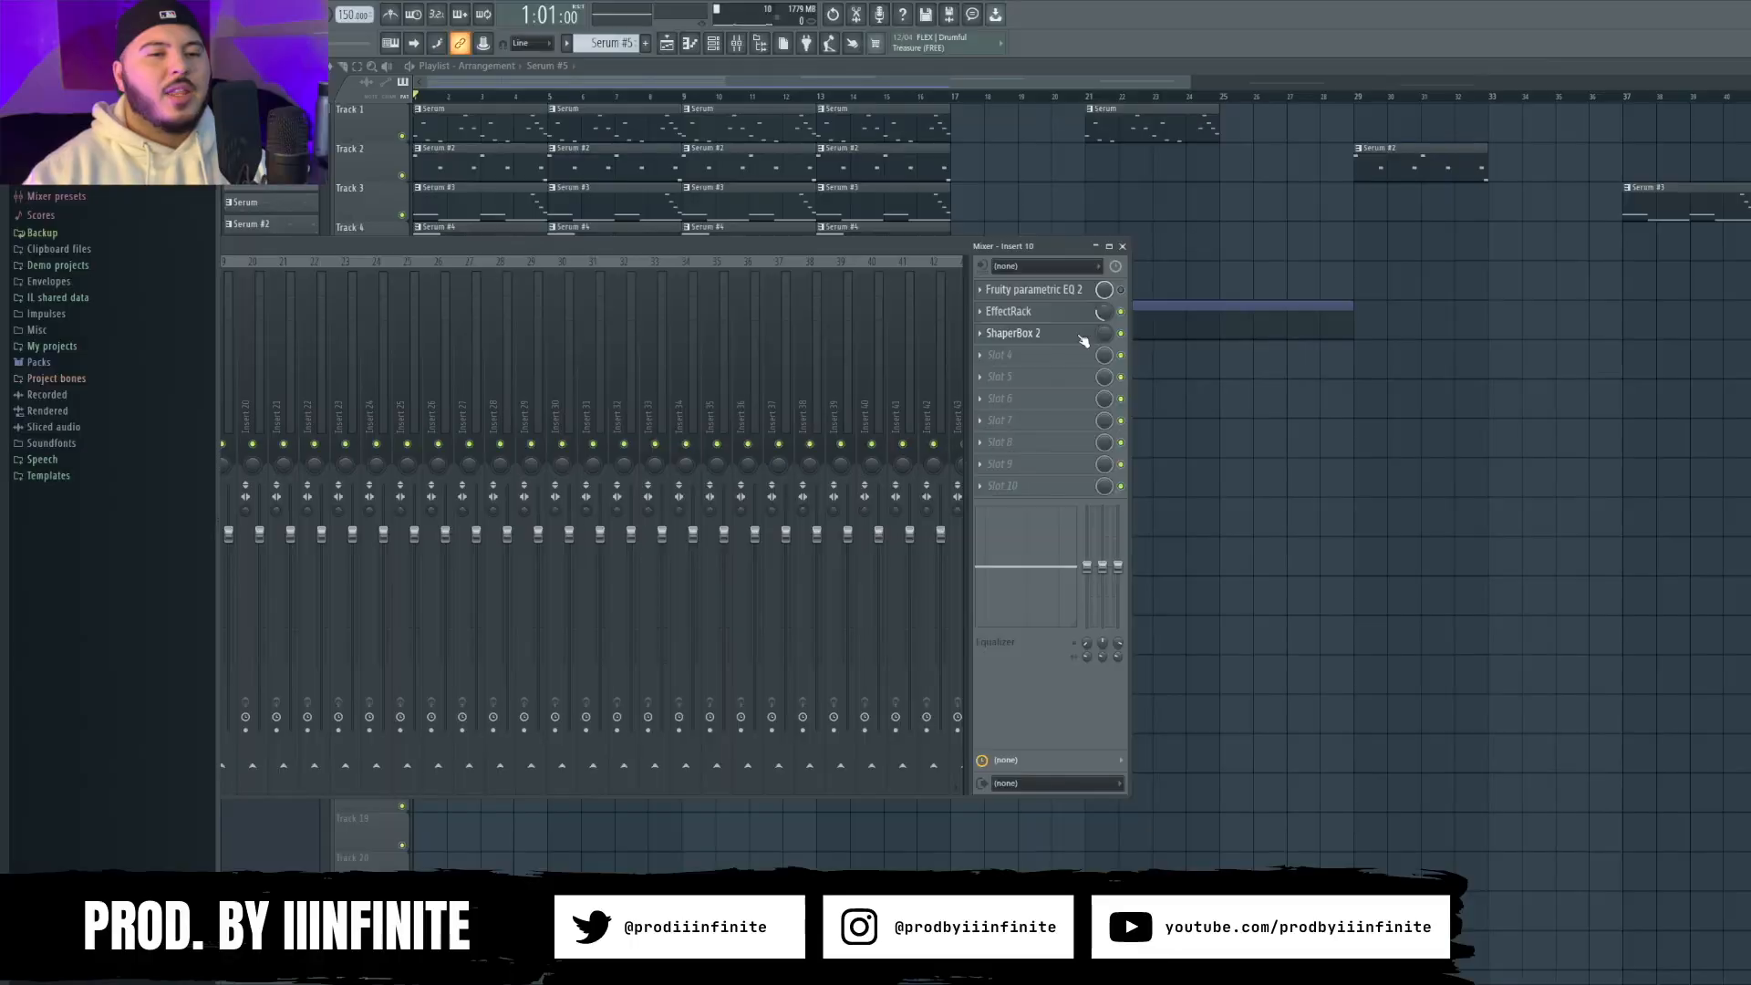
Examine the time curve in ShaperBox 2 on mixer Insert 10, and close the plugin
click(1080, 336)
drag(510, 133, 710, 123)
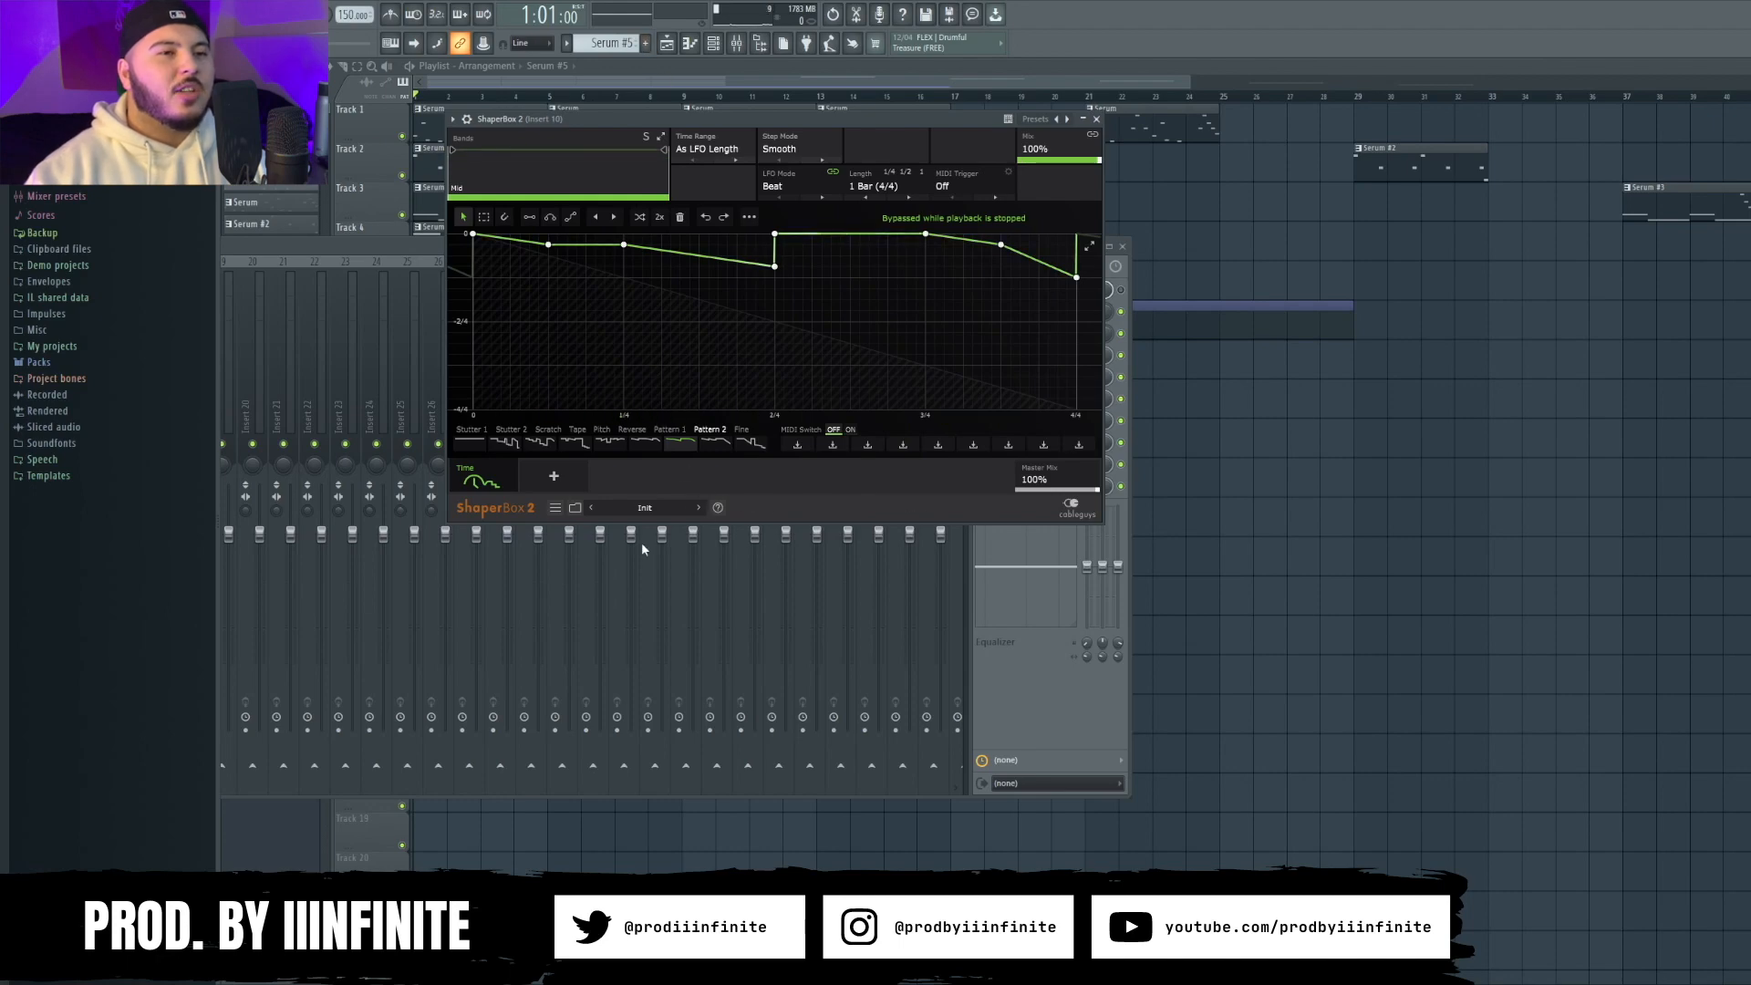
click(1098, 120)
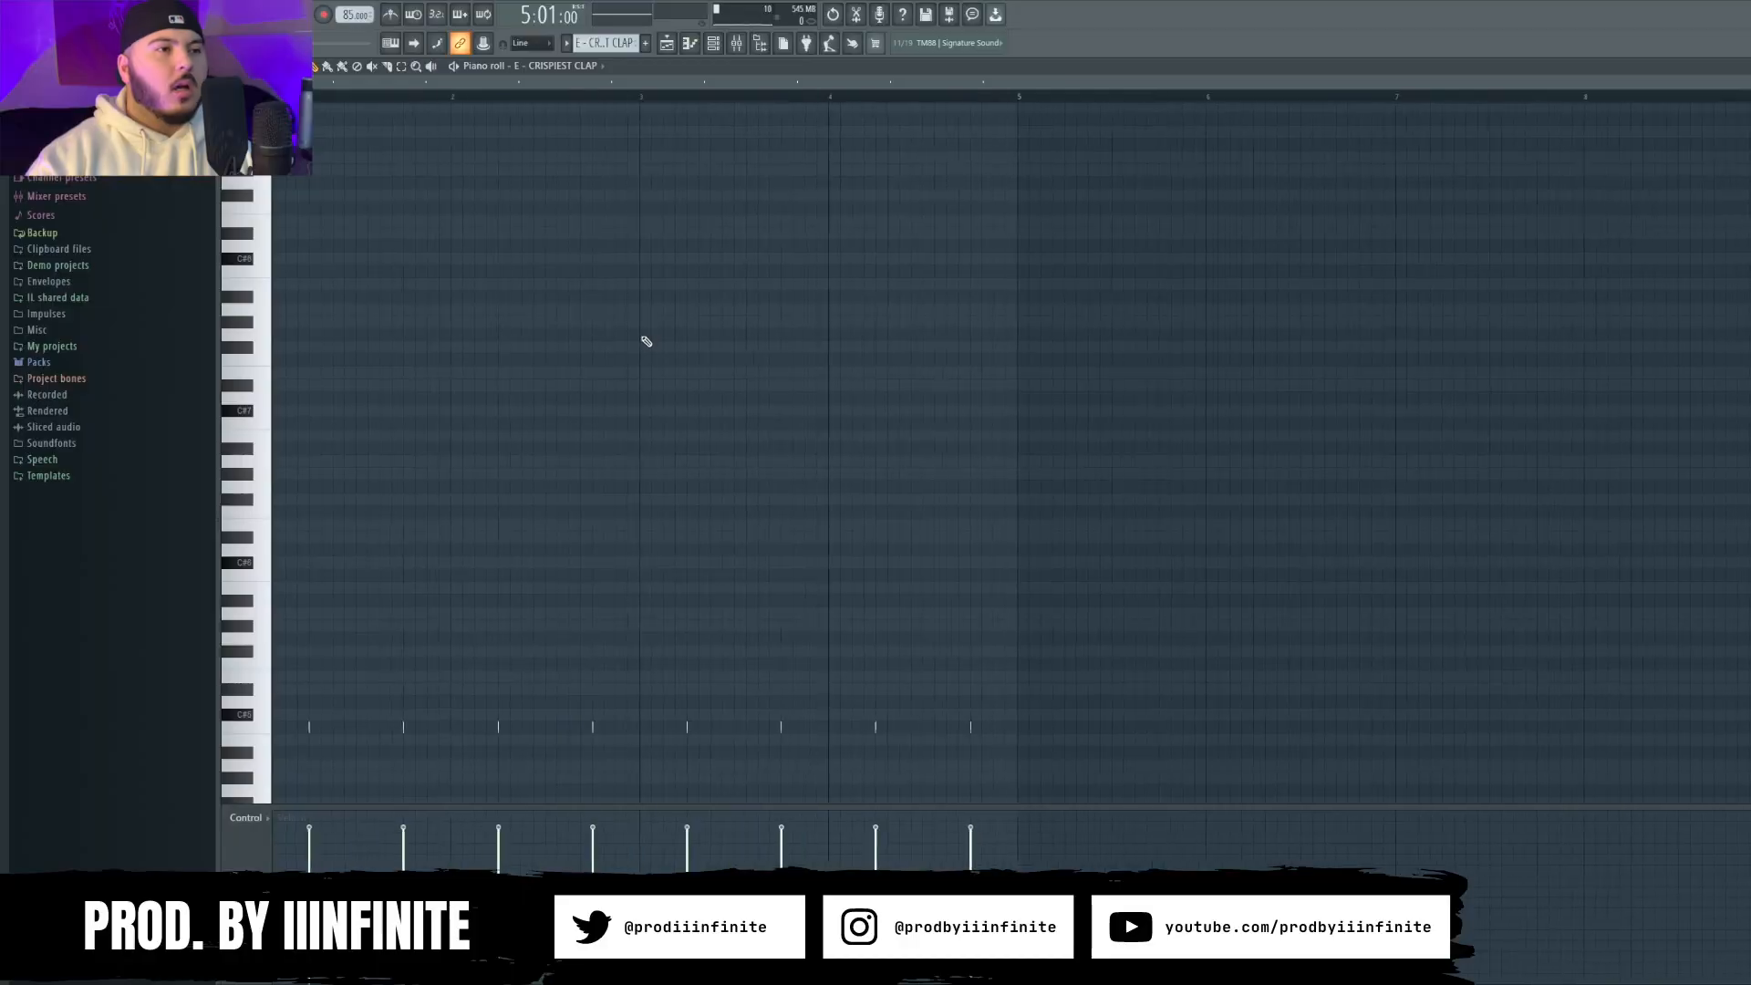
Play the CRISPIEST CLAP and Best HH hi-hat patterns in the piano roll, and return to the playlist
scroll(646, 337, down, 3)
key(space)
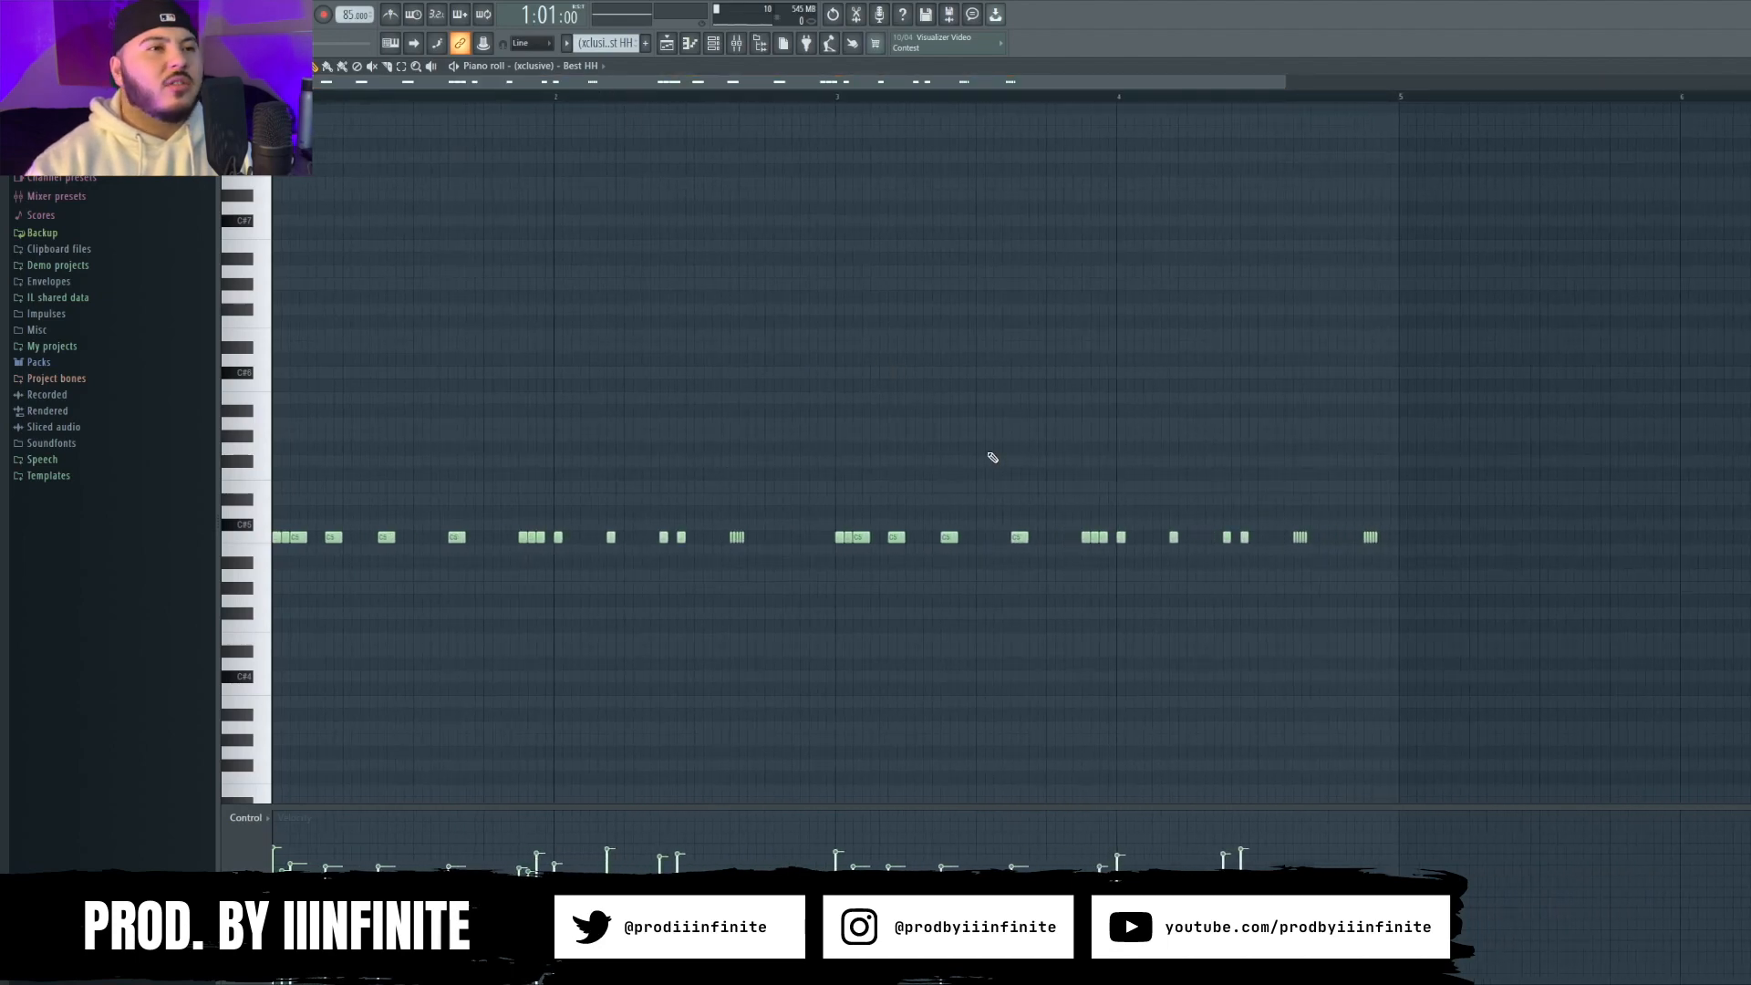
key(space)
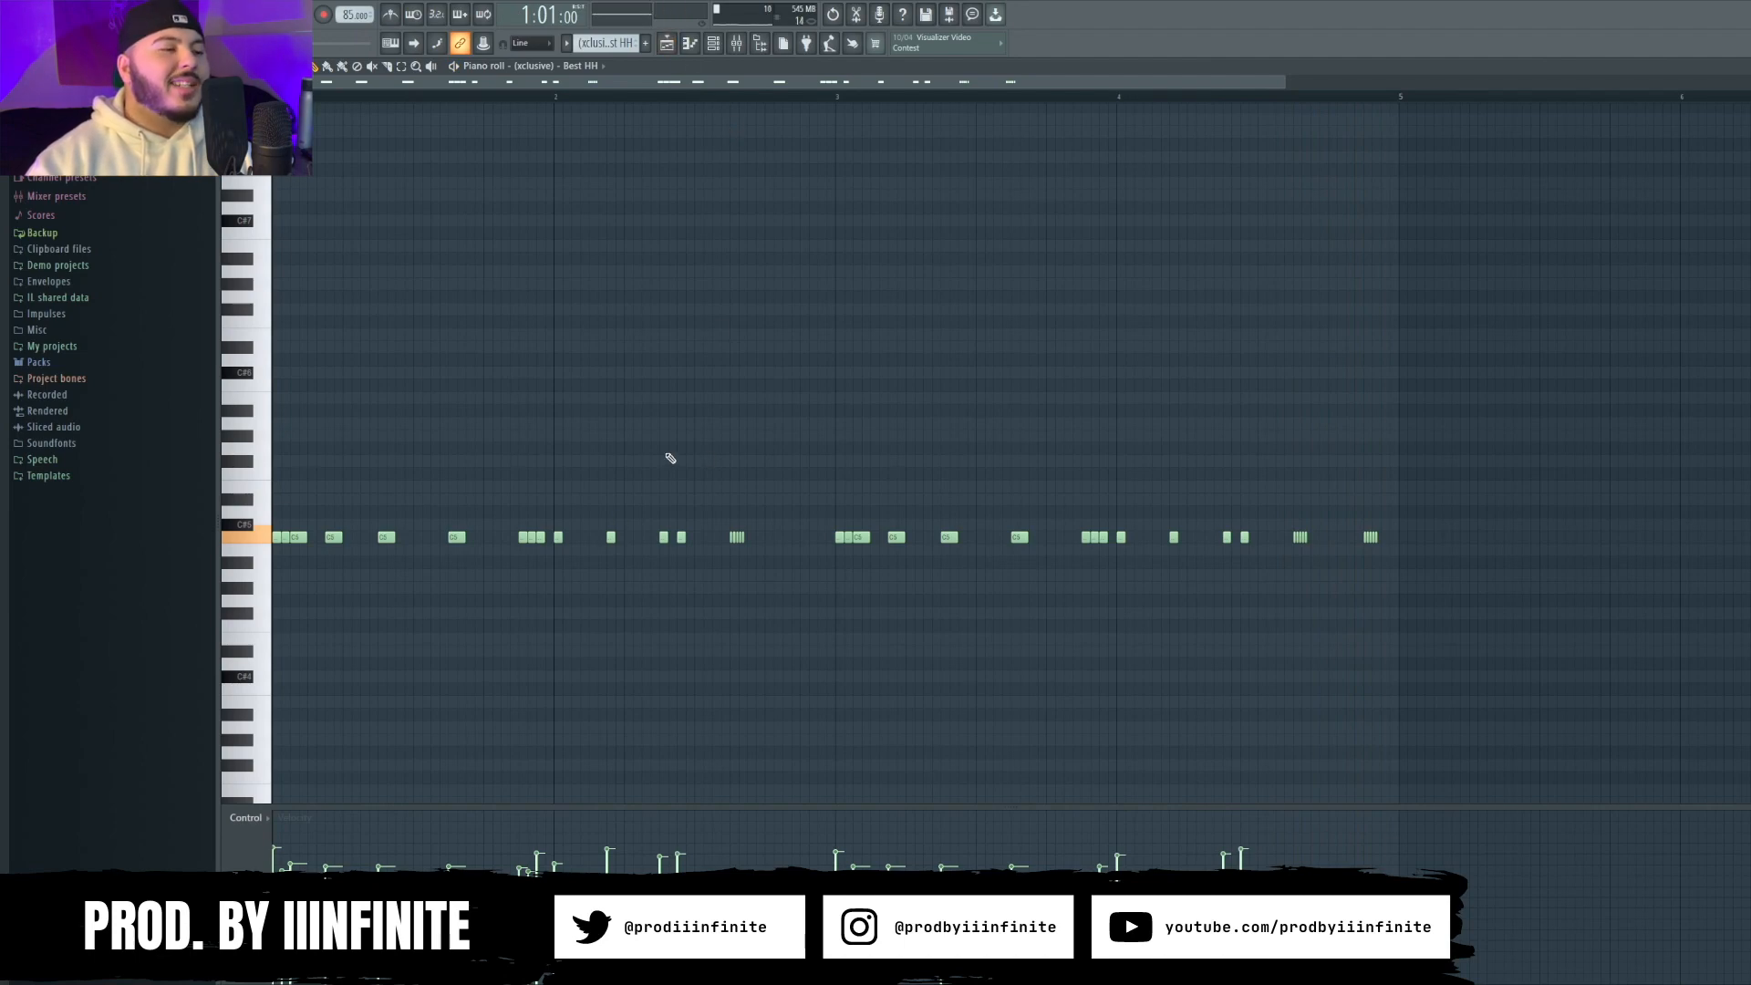
click(667, 46)
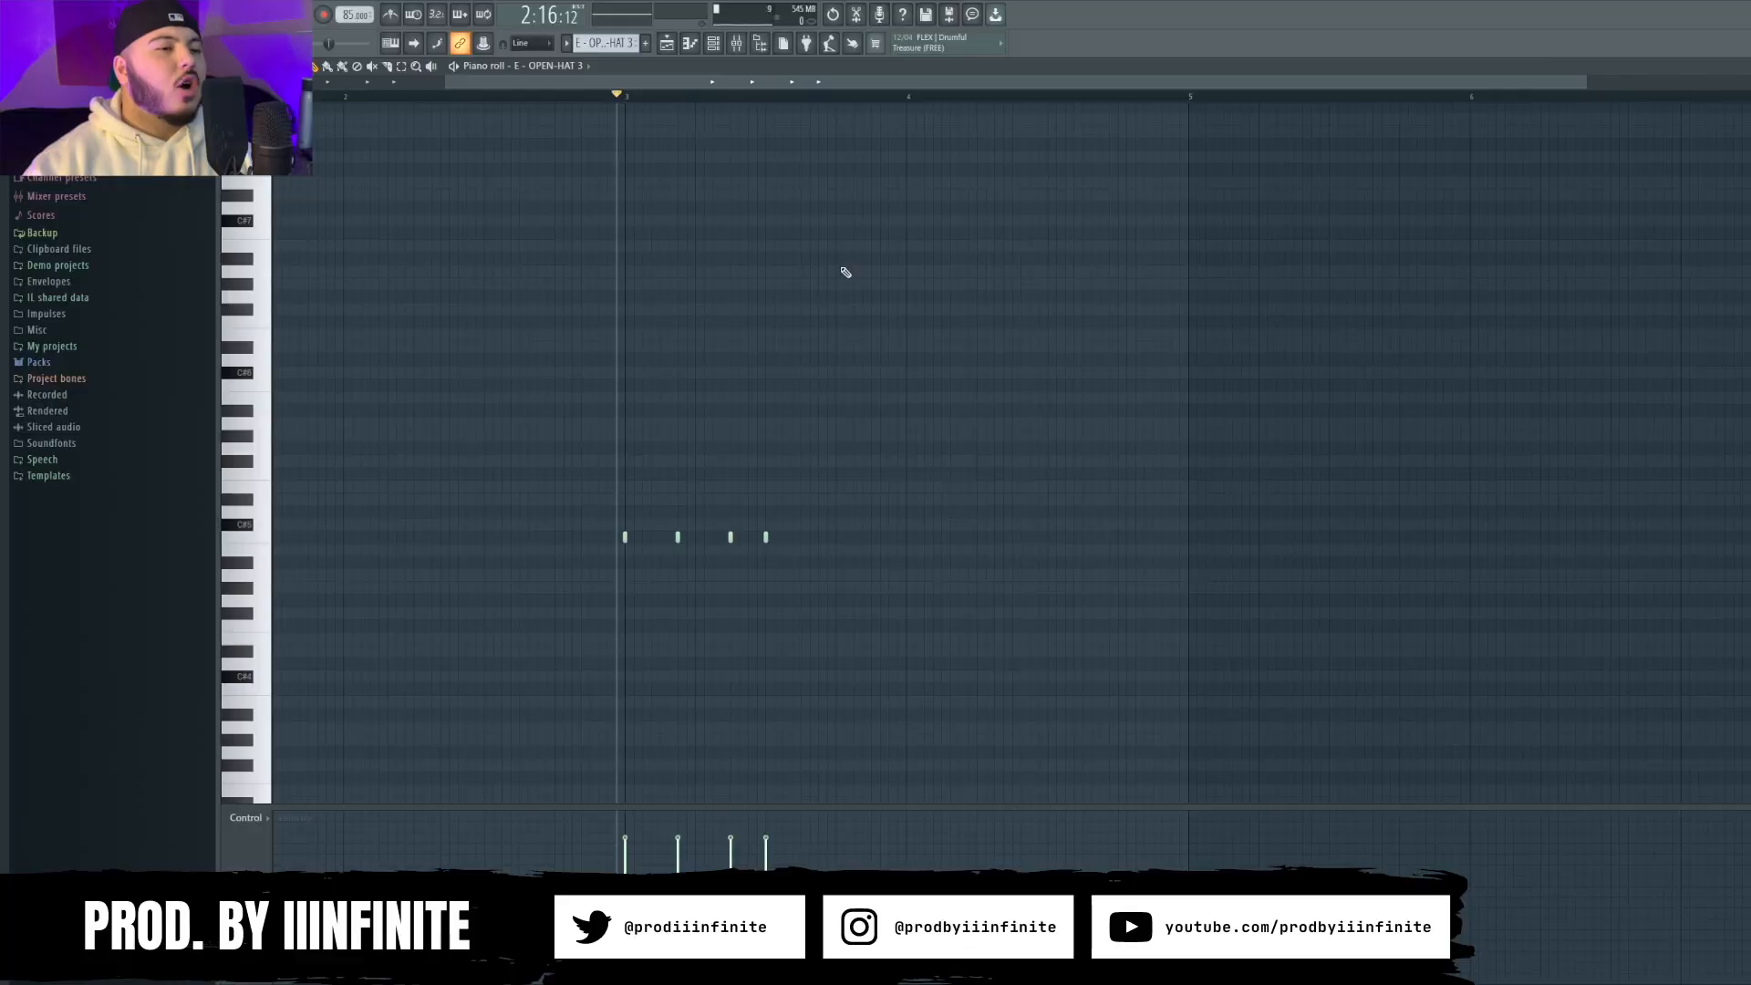
Play the OPEN-HAT 3 and SHAKER 2 patterns in the piano roll
key(space)
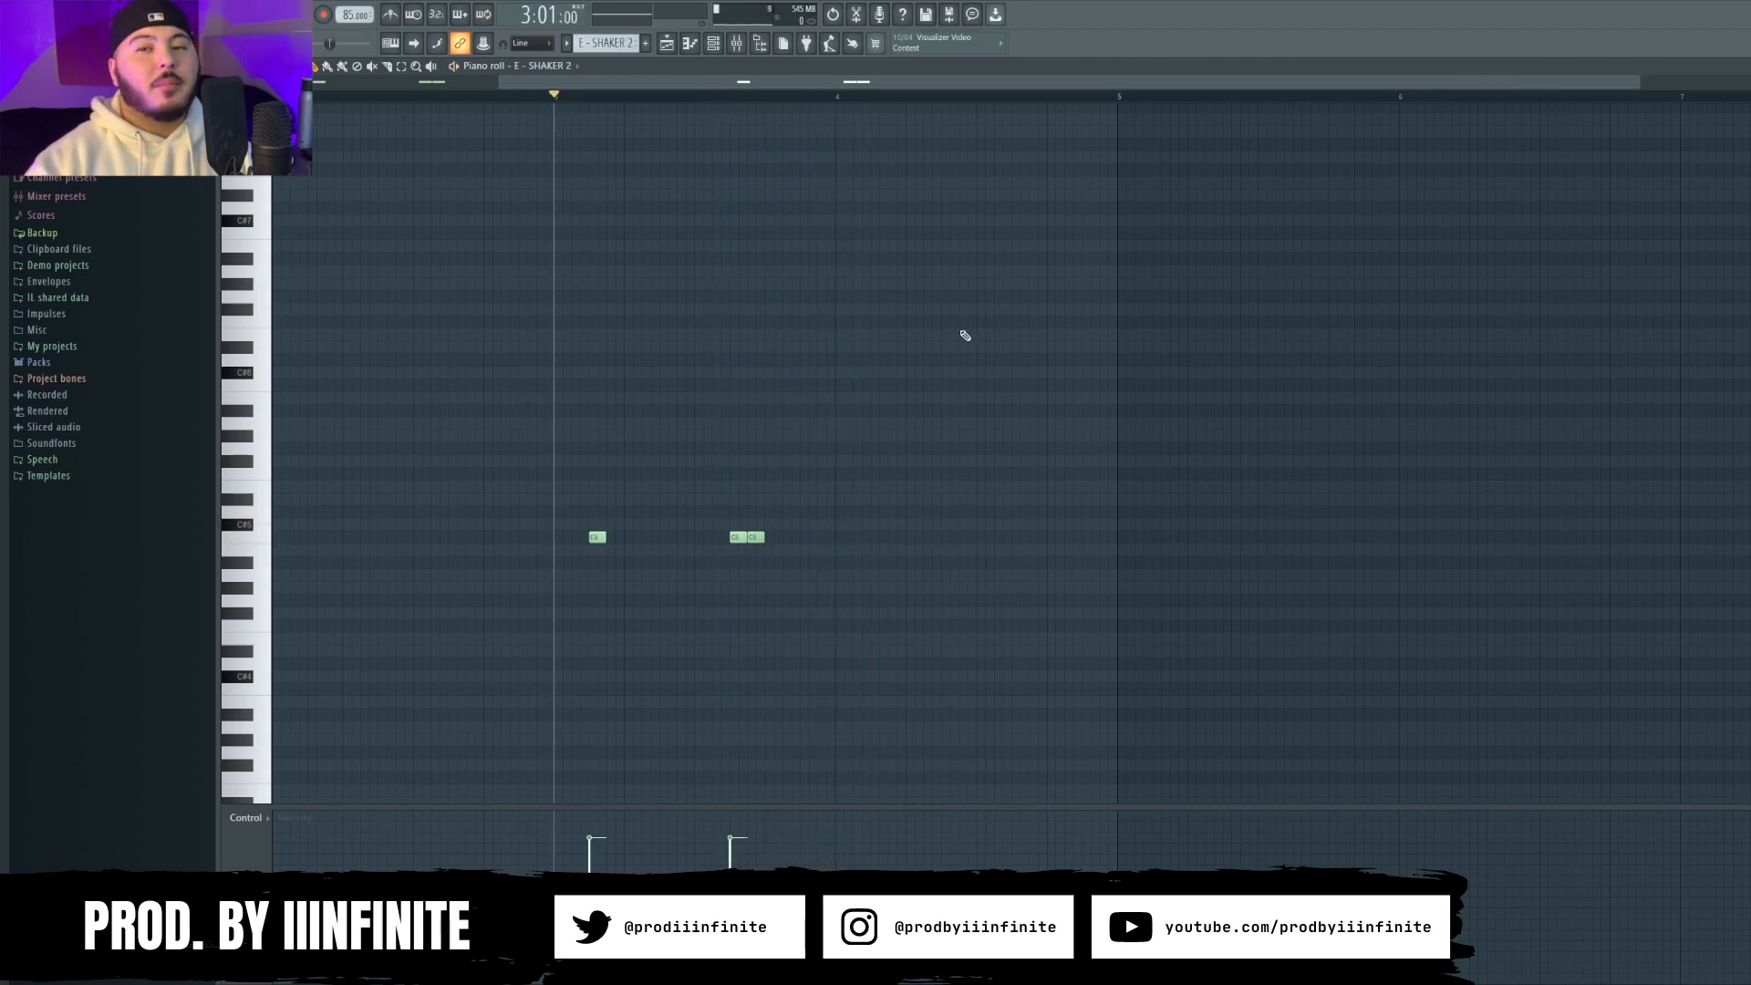
key(space)
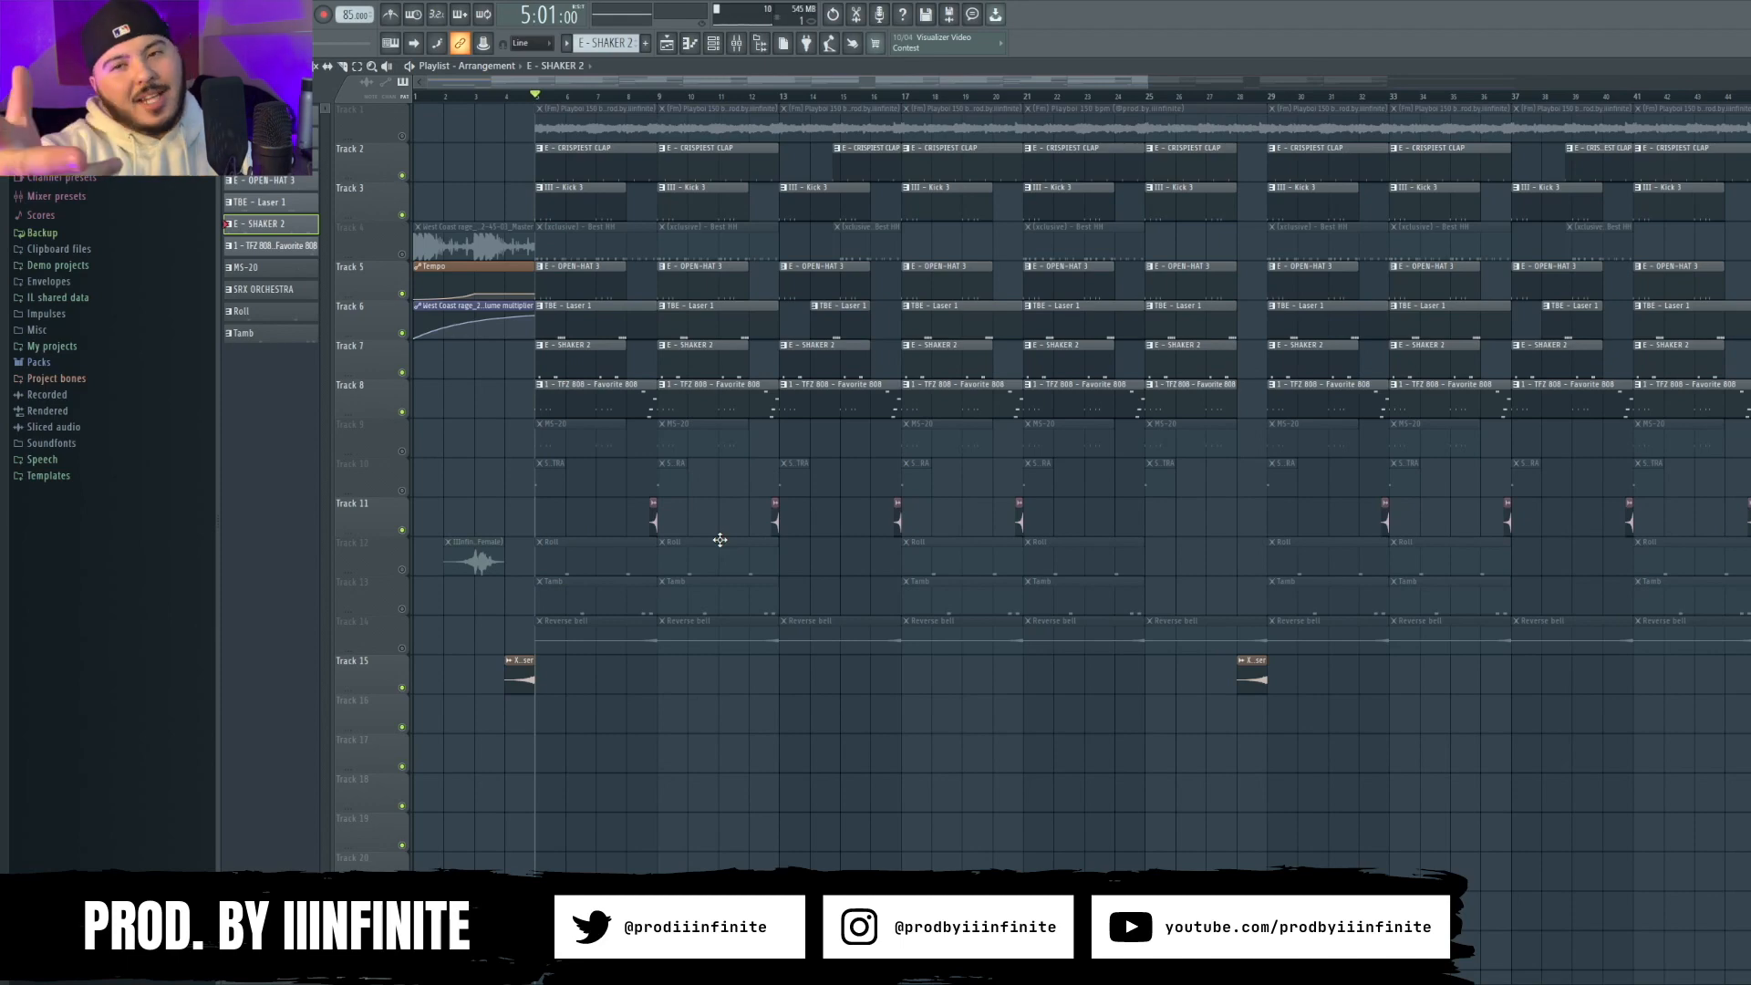
Play the Roll pattern from playlist Track 12 and open the Poodah Roll channel's settings
double_click(720, 540)
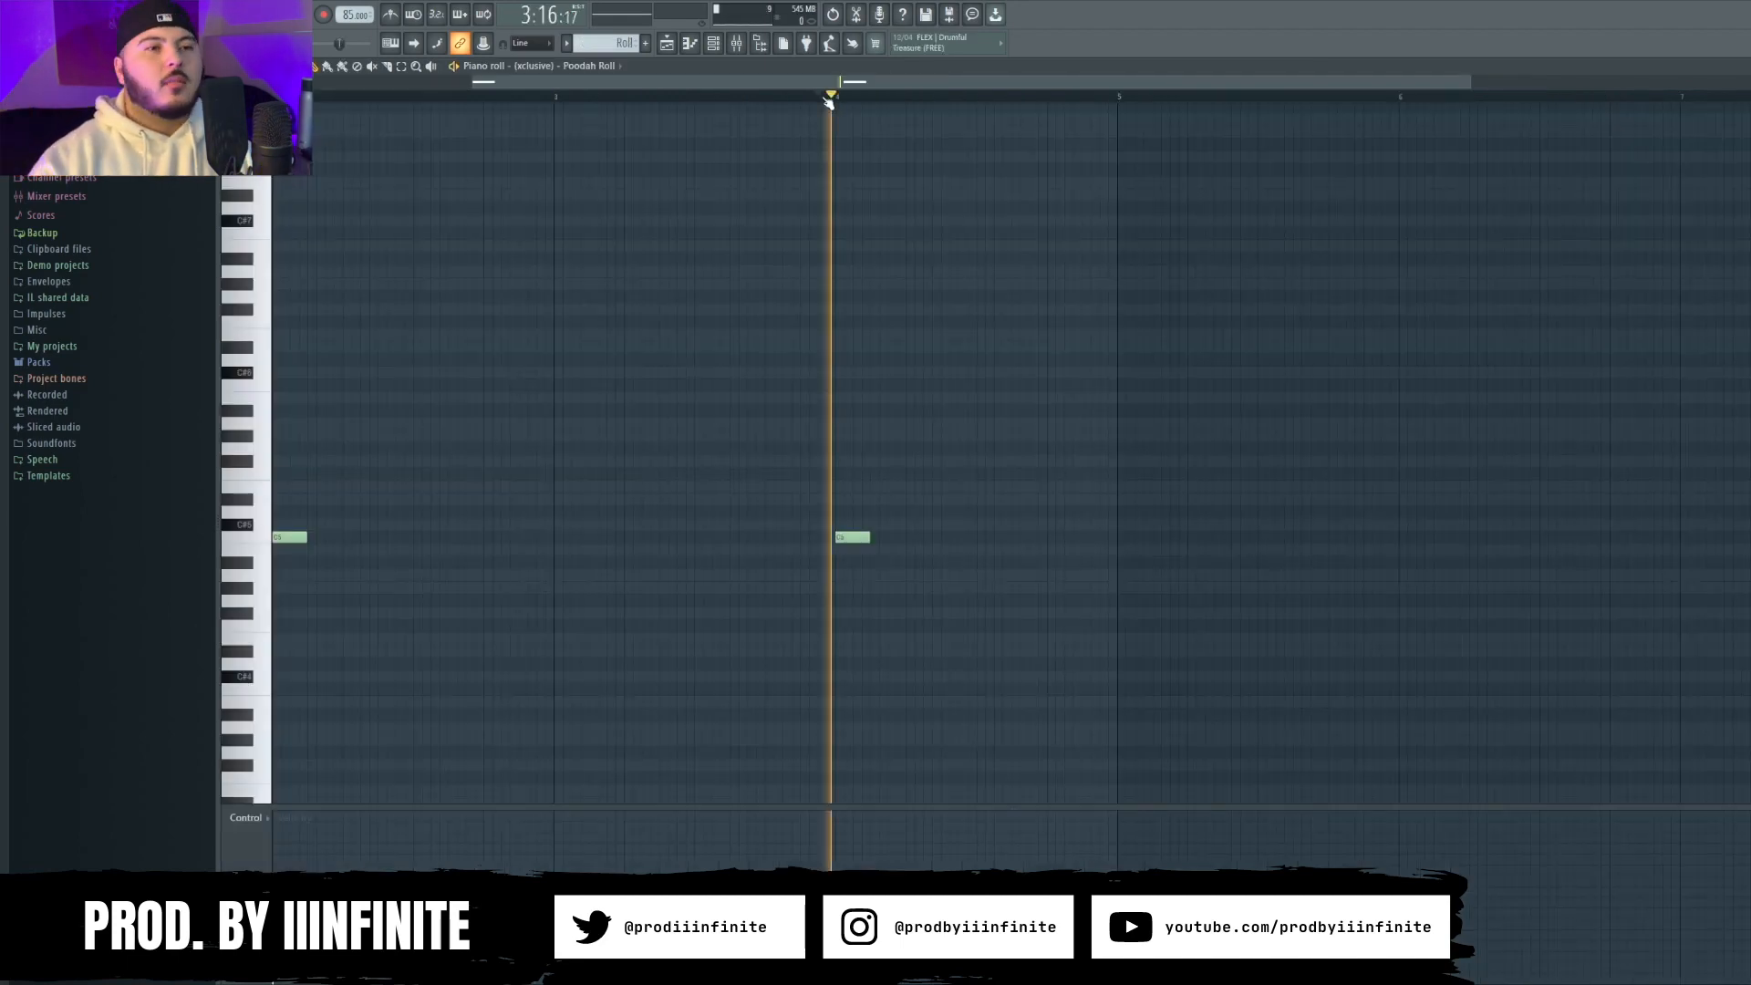
key(space)
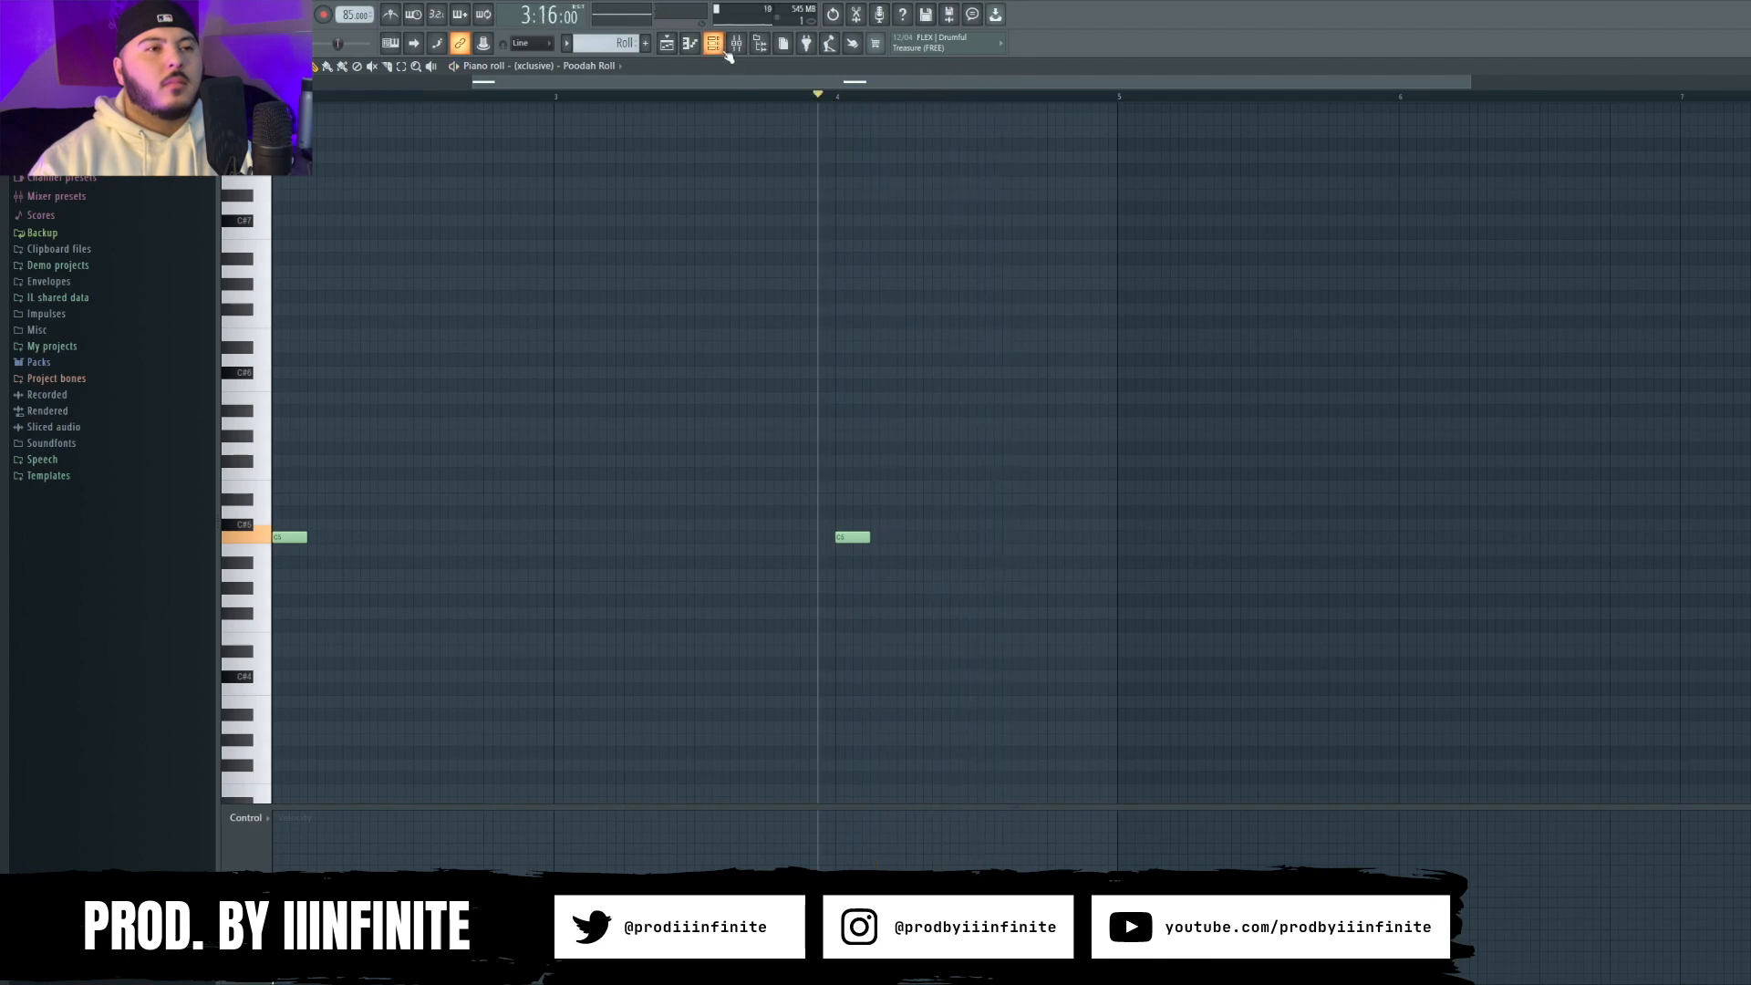
click(715, 46)
click(534, 617)
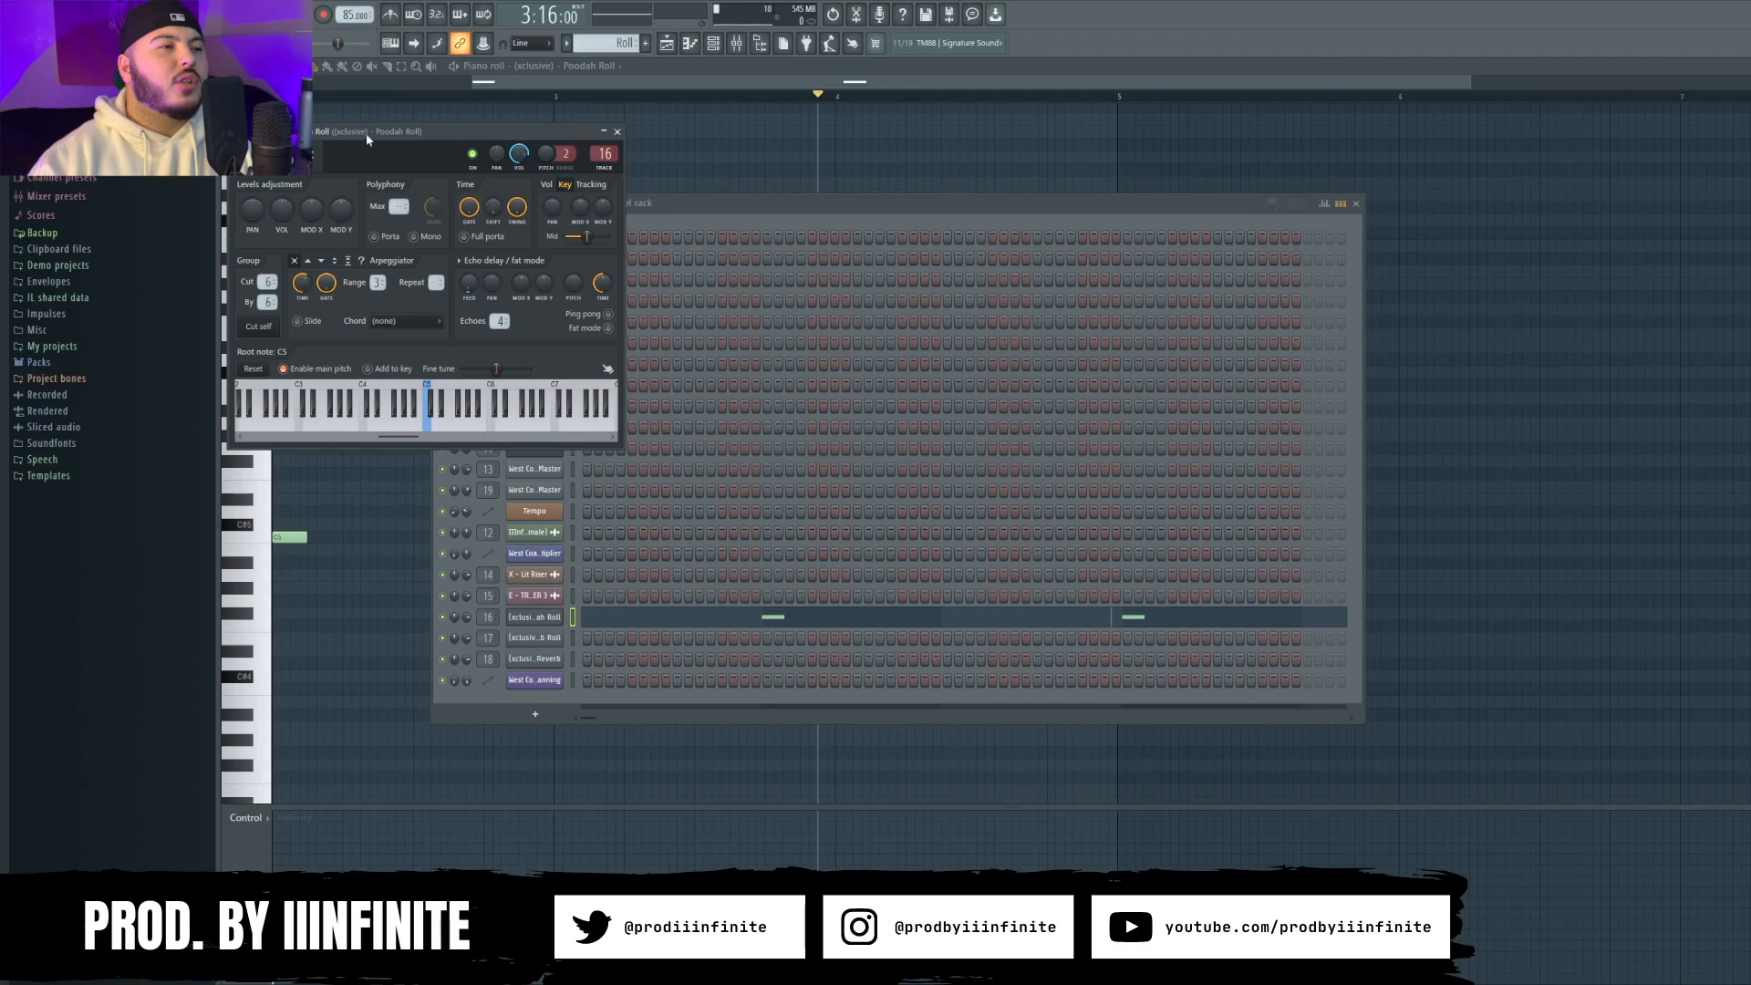
drag(351, 149, 881, 173)
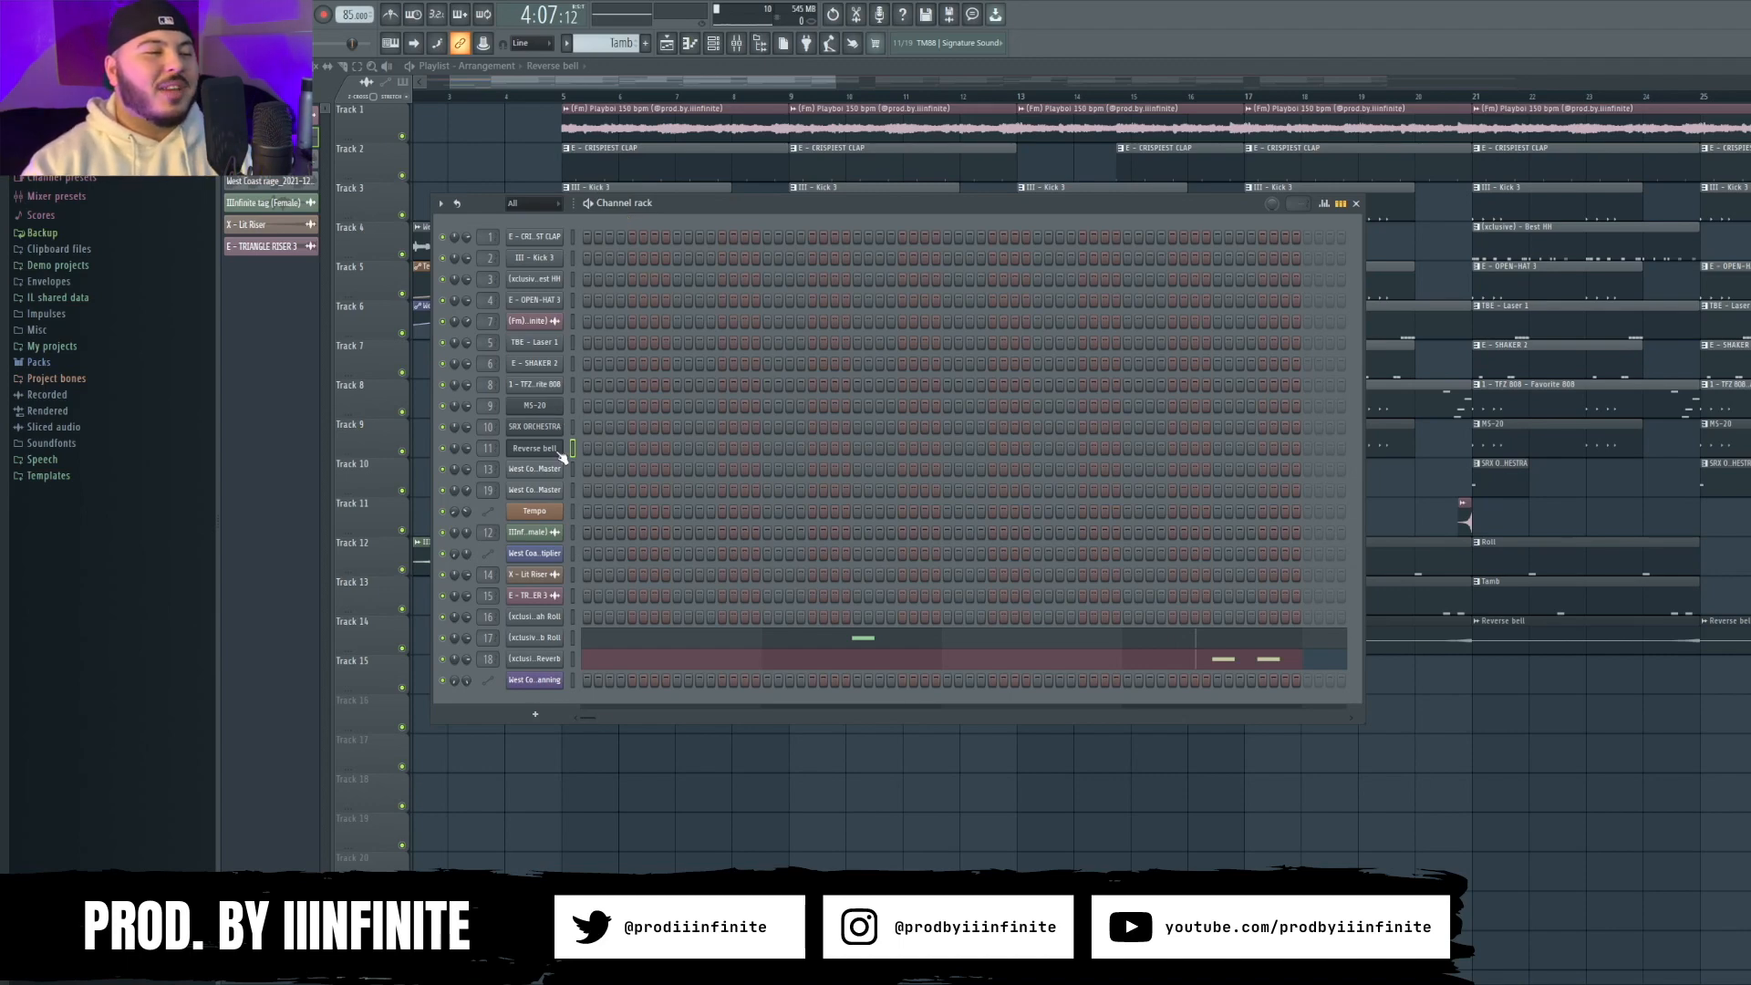
Examine the sampler settings of the TFZ 808 - Favorite 808 channel
click(535, 388)
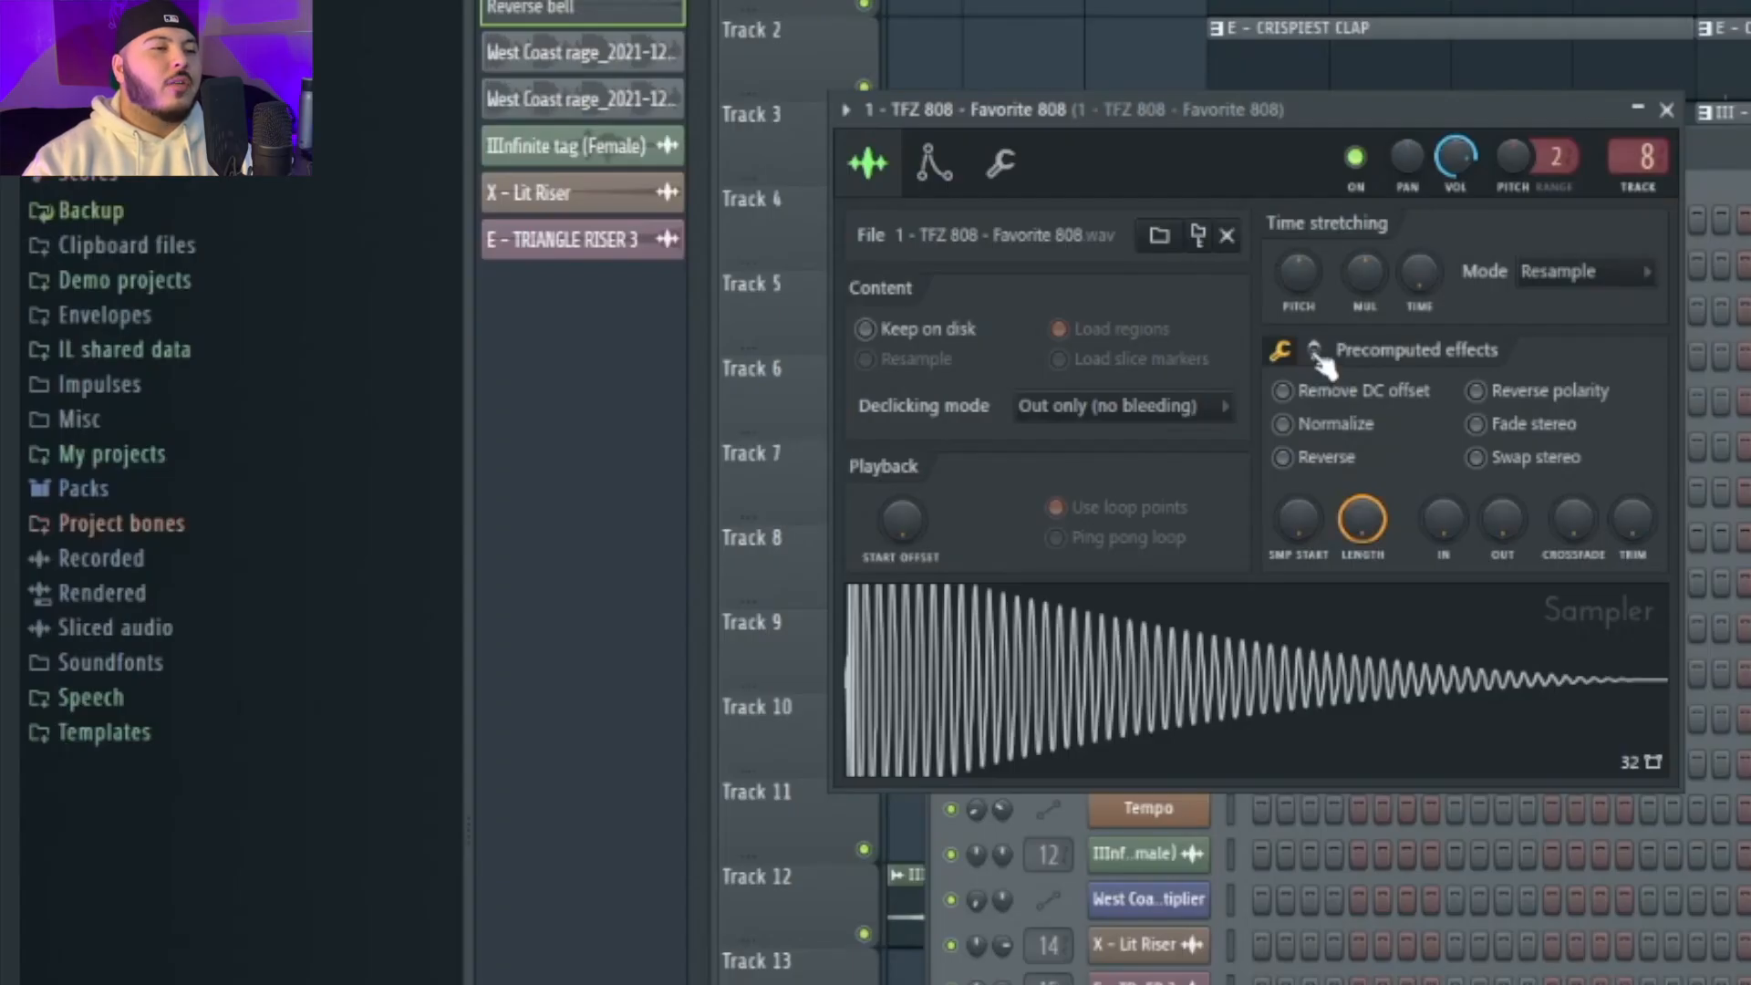
click(1314, 352)
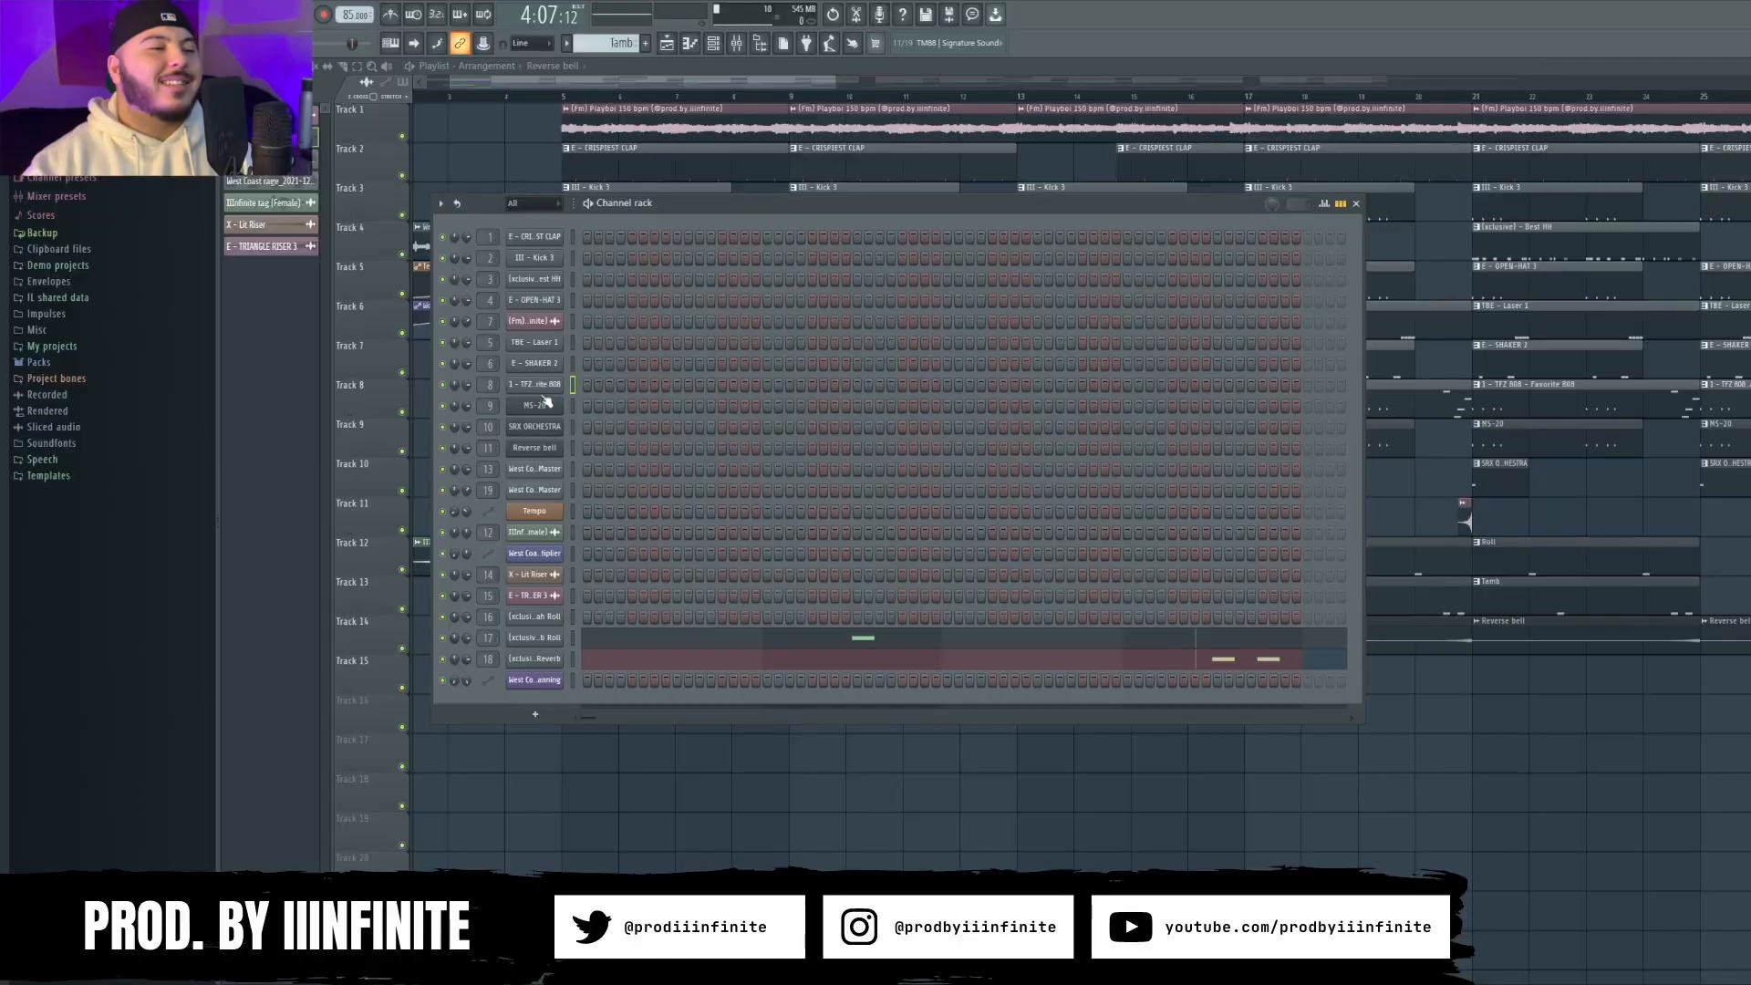
Open the MS-20 synth channel to show its Saw Sweep Bass preset
click(542, 402)
drag(628, 202, 881, 193)
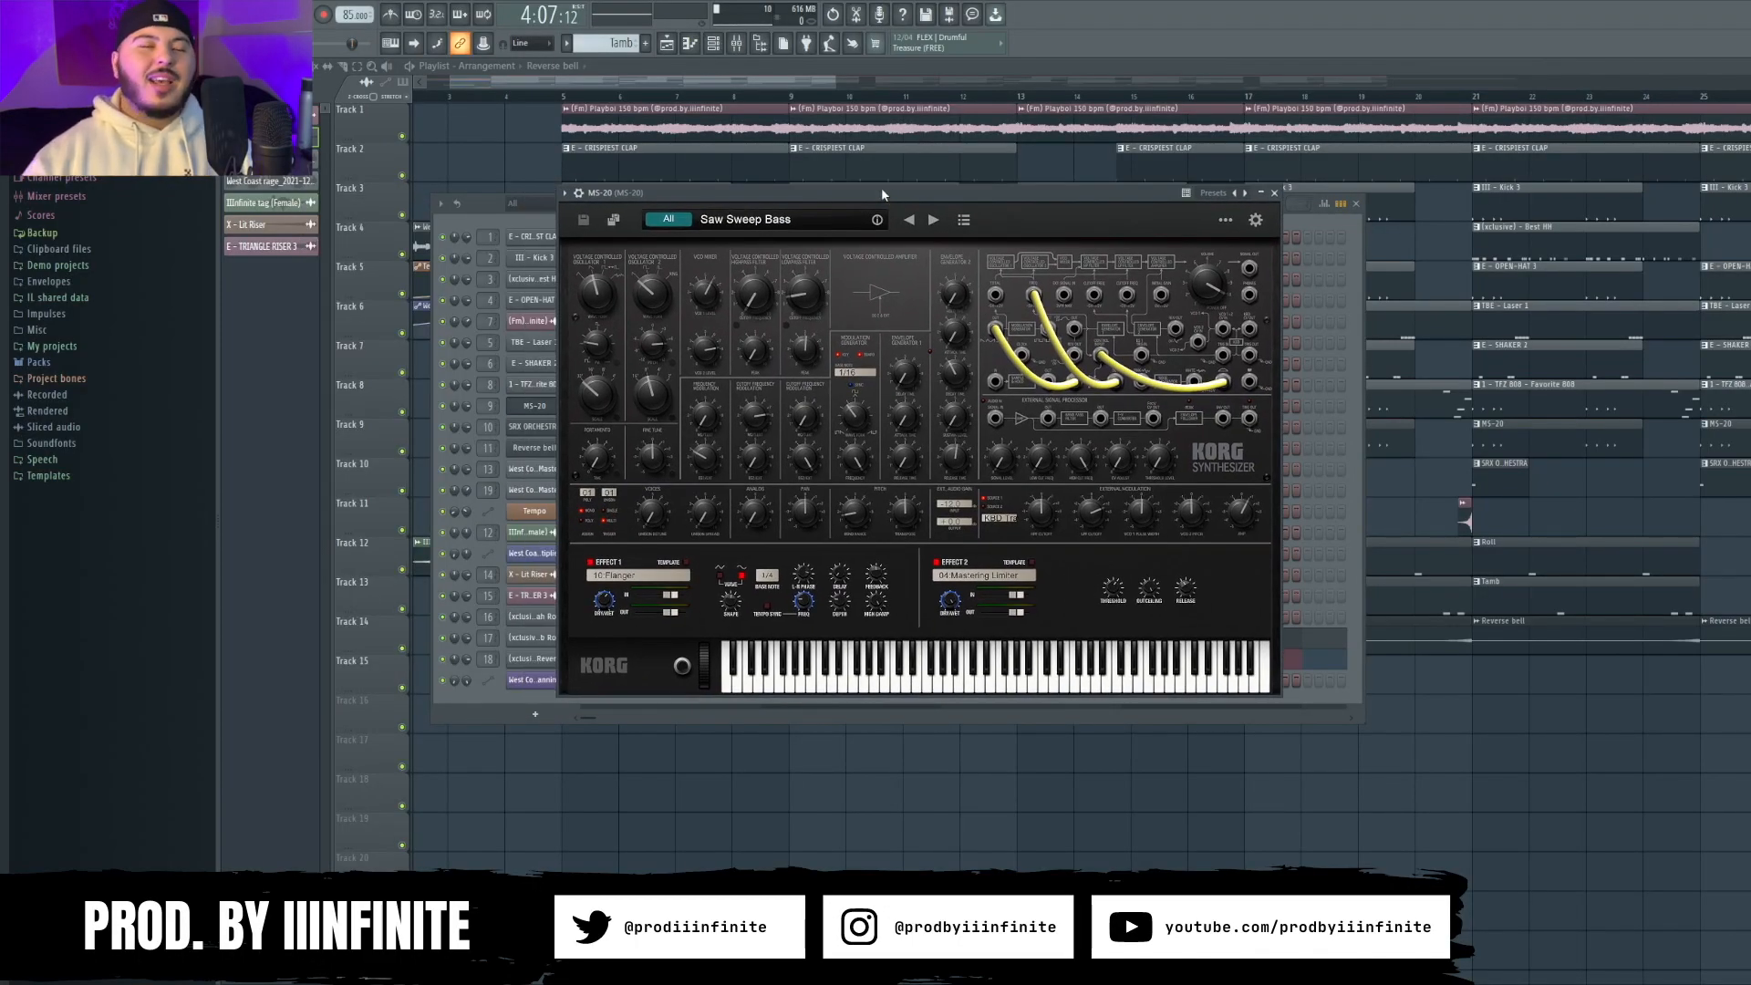